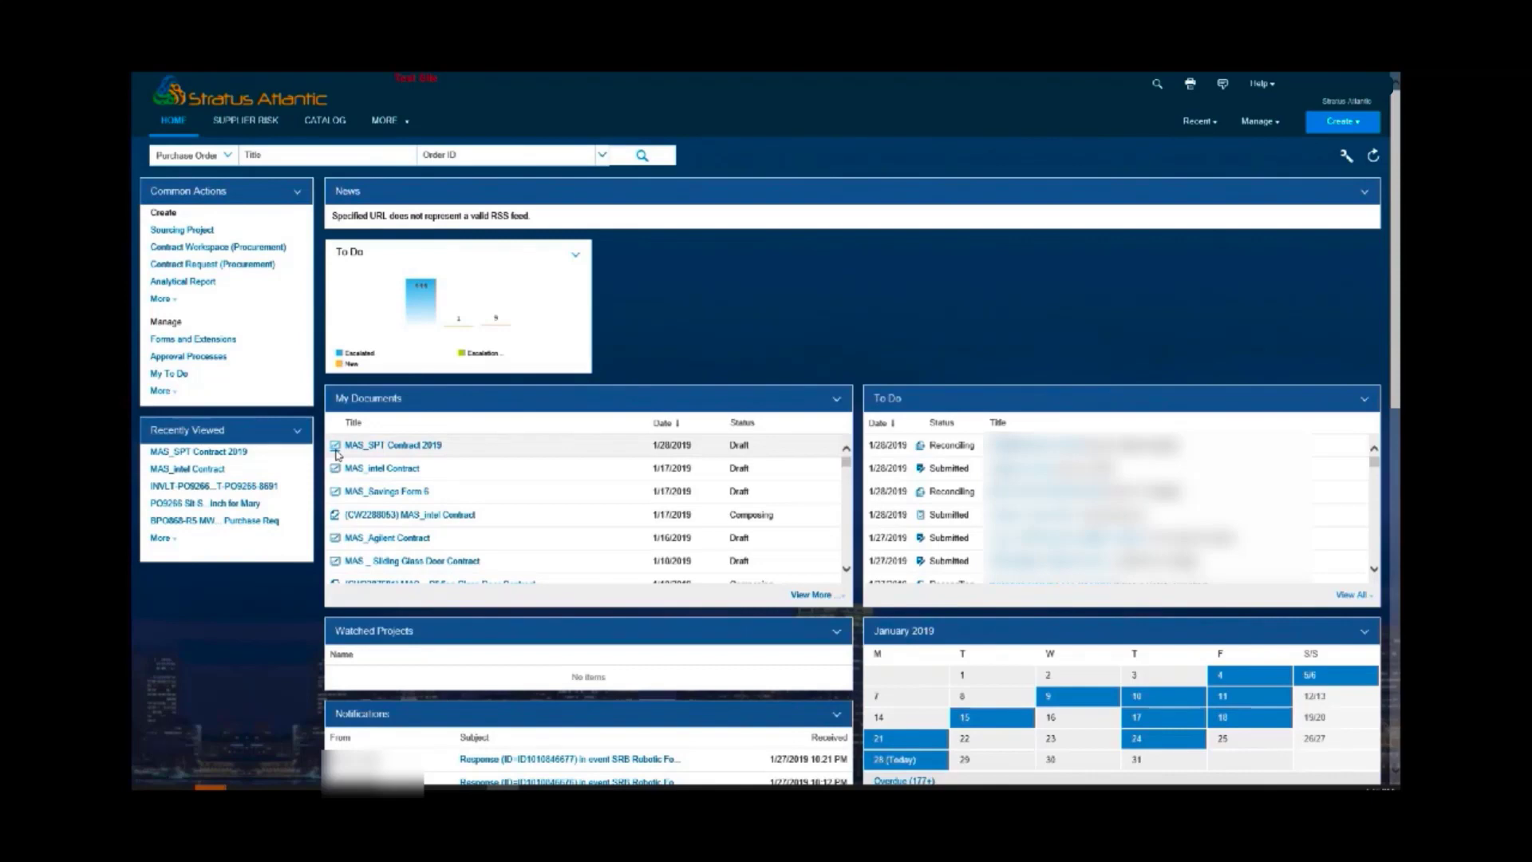
Step: Open the documents of the MAS_SPT Contract 2019 workspace and start a new savings form there
{"action": "left_click", "coordinate": [336, 453]}
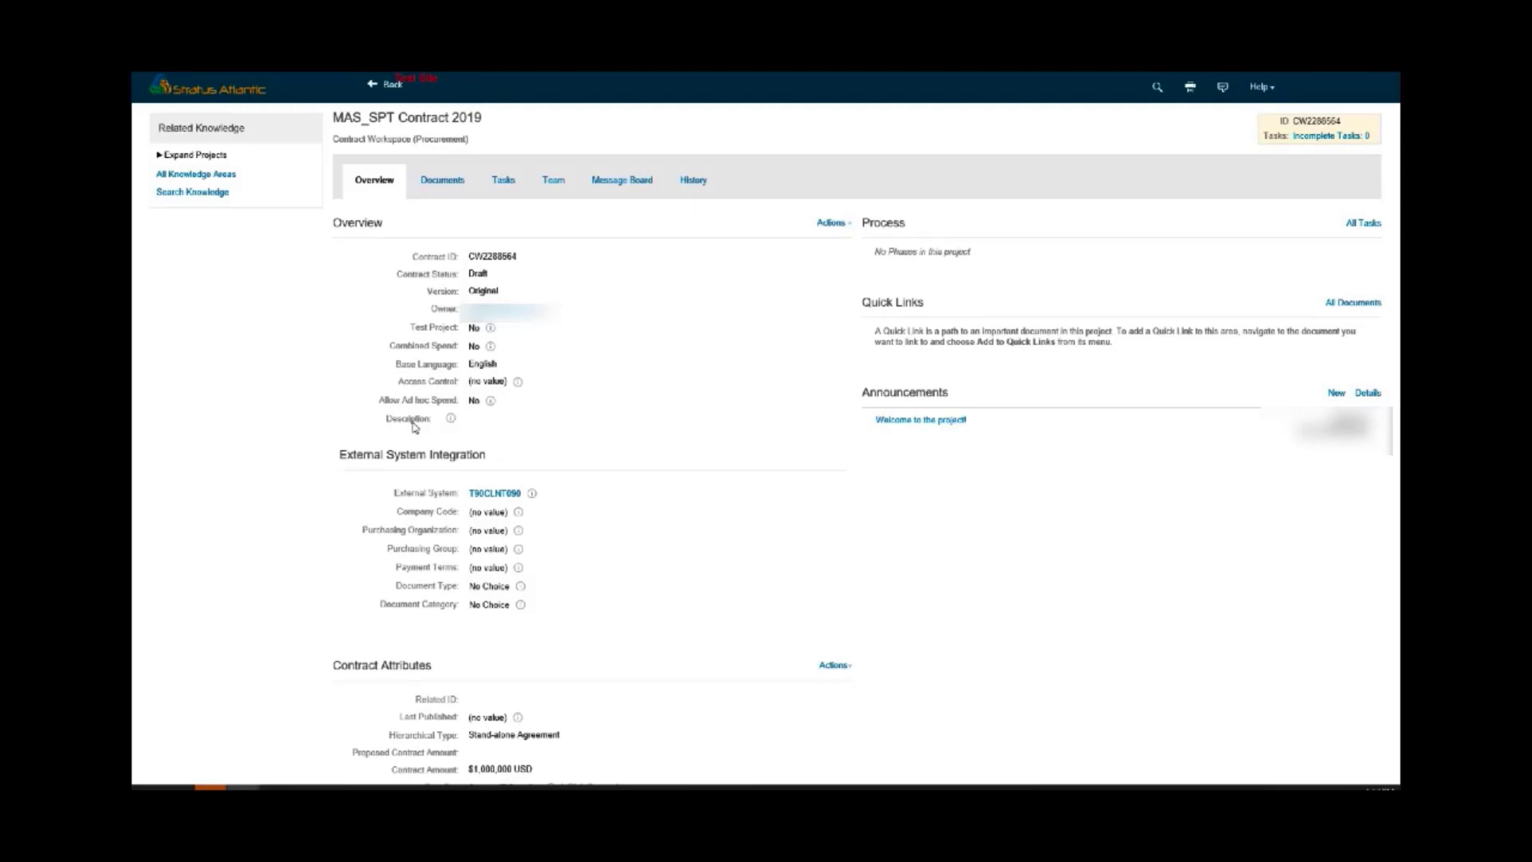
{"action": "left_click", "coordinate": [447, 178]}
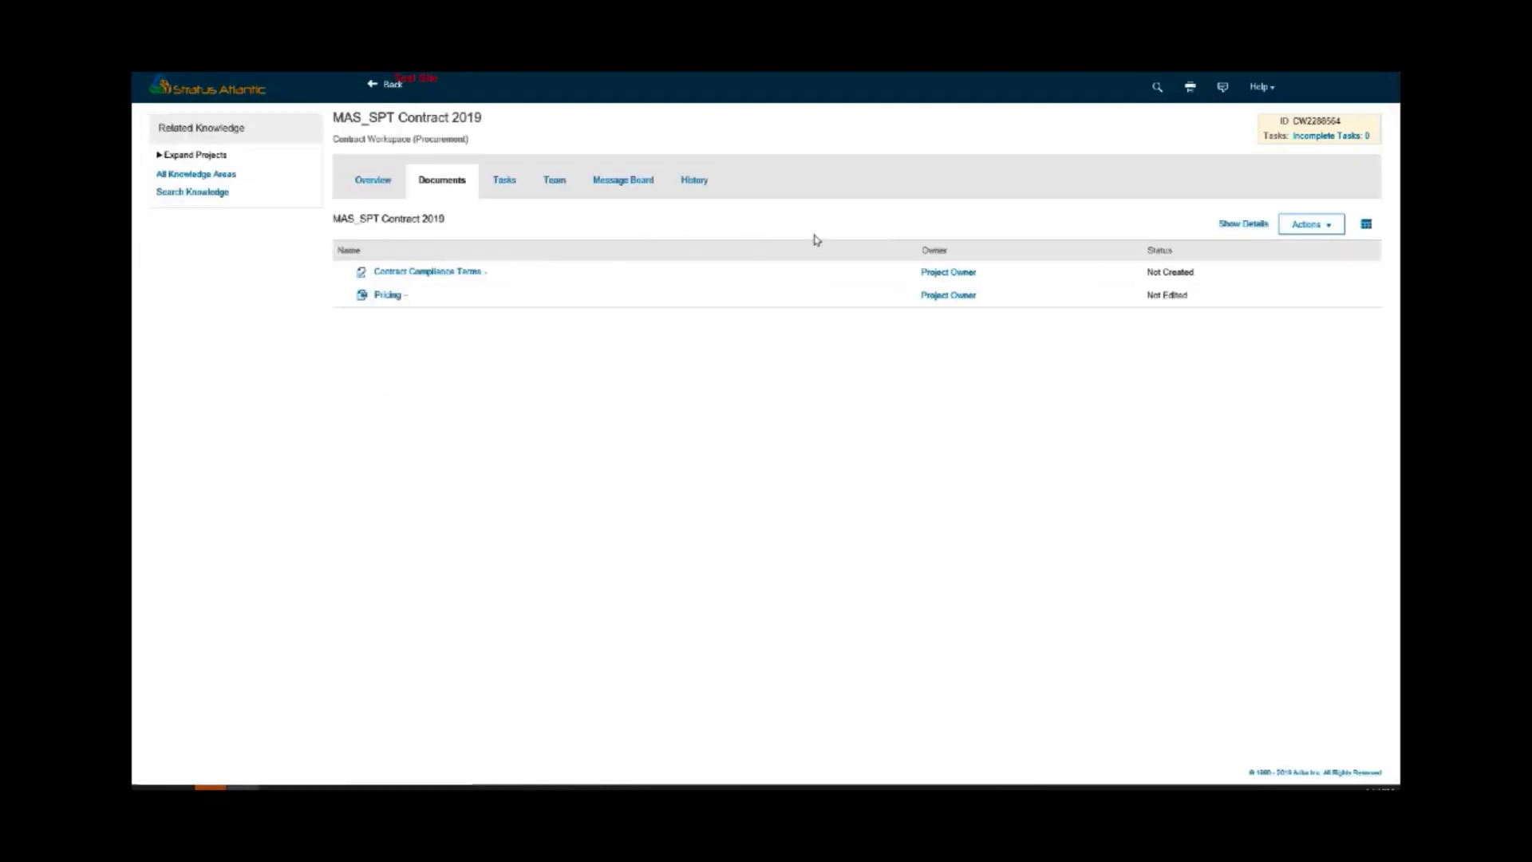
{"action": "left_click", "coordinate": [1311, 231]}
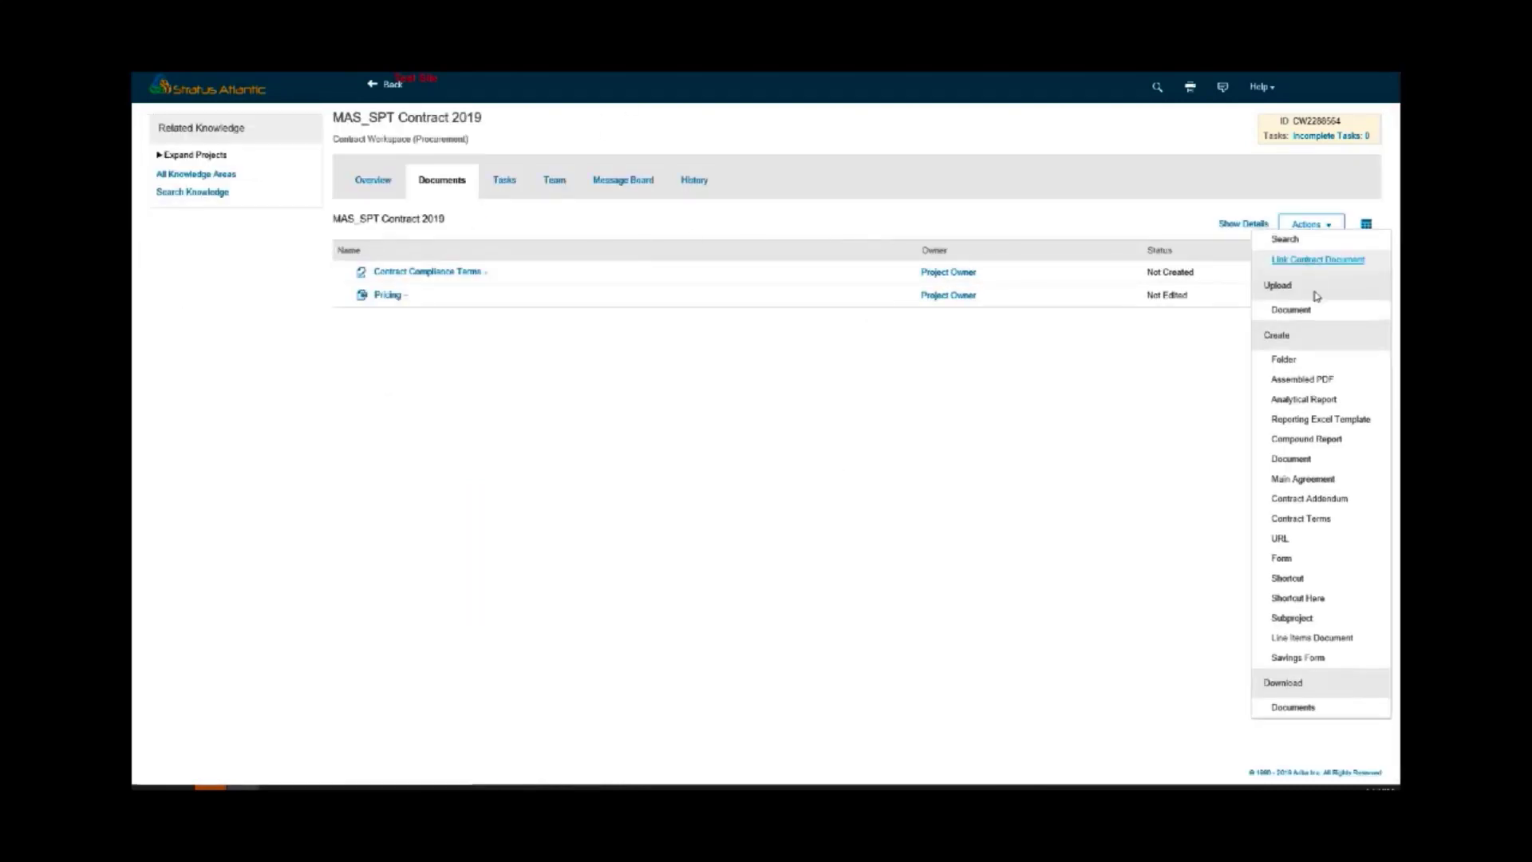
{"action": "left_click", "coordinate": [1297, 660]}
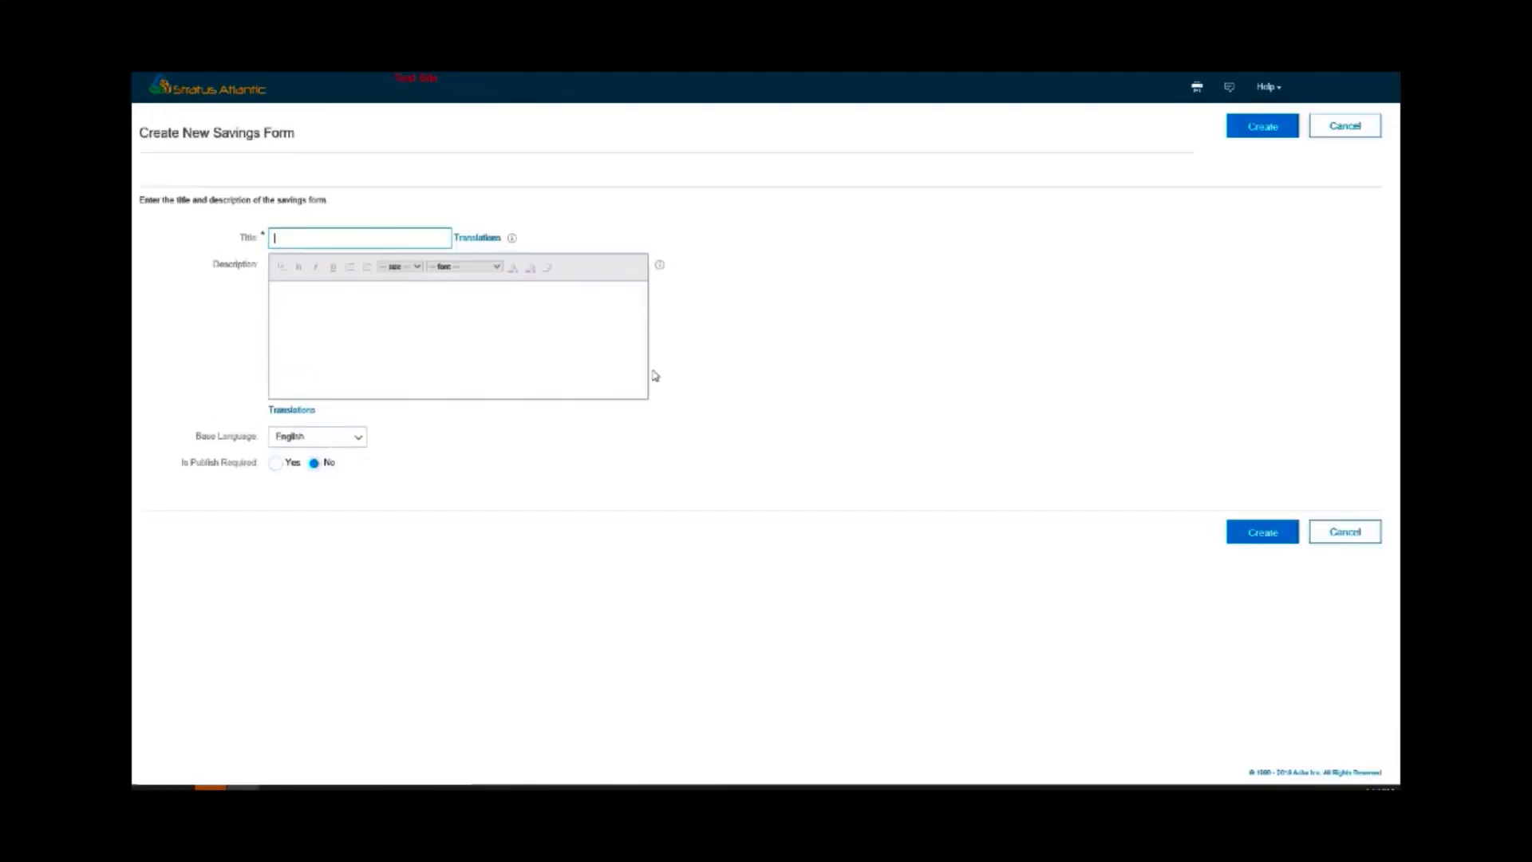
Step: Title the savings form "MAS_SPT Contract 1" and create it
{"action": "type", "text": "MASA"}
{"action": "key", "text": "BackSpace"}
{"action": "key", "text": "BackSpace"}
{"action": "type", "text": "_1"}
{"action": "type", "text": "S"}
{"action": "type", "text": "PT Contract "}
{"action": "type", "text": "1"}
{"action": "left_click", "coordinate": [1263, 531]}
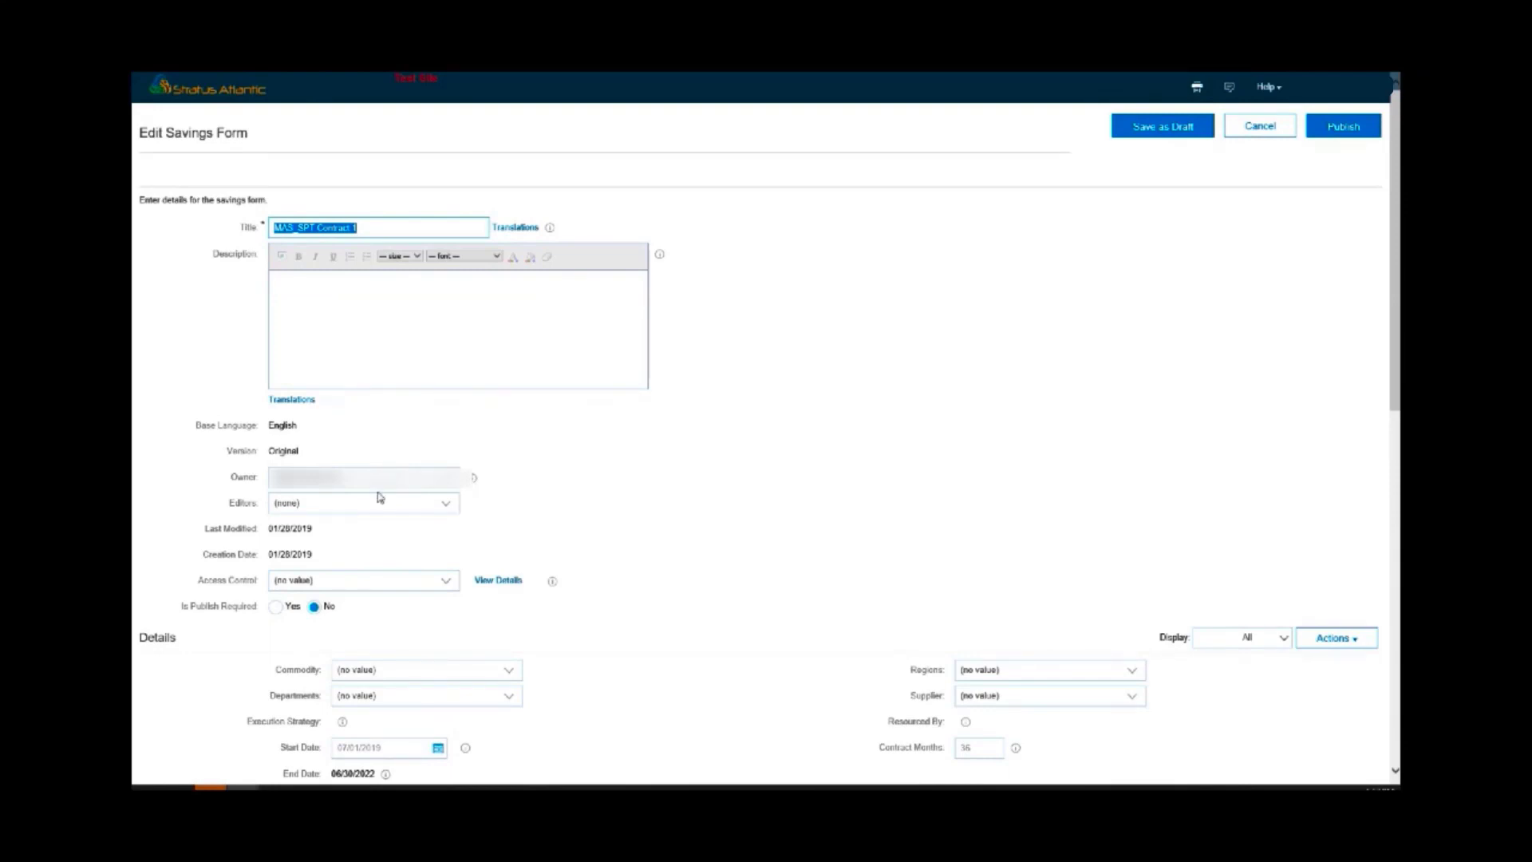
Step: Enter 240 hours as the estimated time to complete the project and 80 hours as the estimated sourcing resource time
{"action": "scroll", "coordinate": [561, 547], "scroll_direction": "down", "scroll_amount": 3}
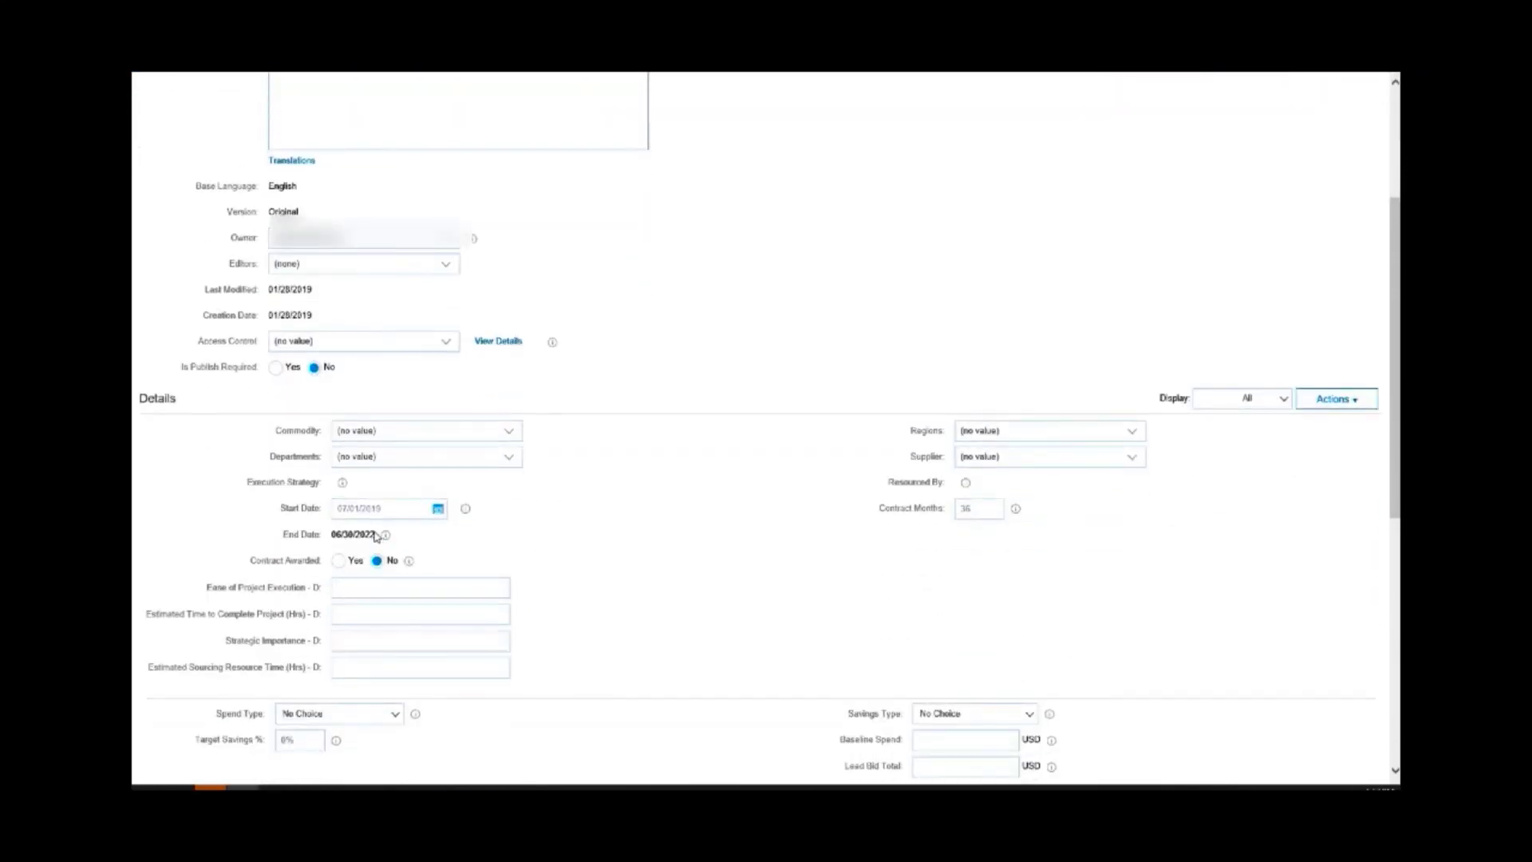
{"action": "left_click_drag", "start_coordinate": [376, 536], "coordinate": [319, 535]}
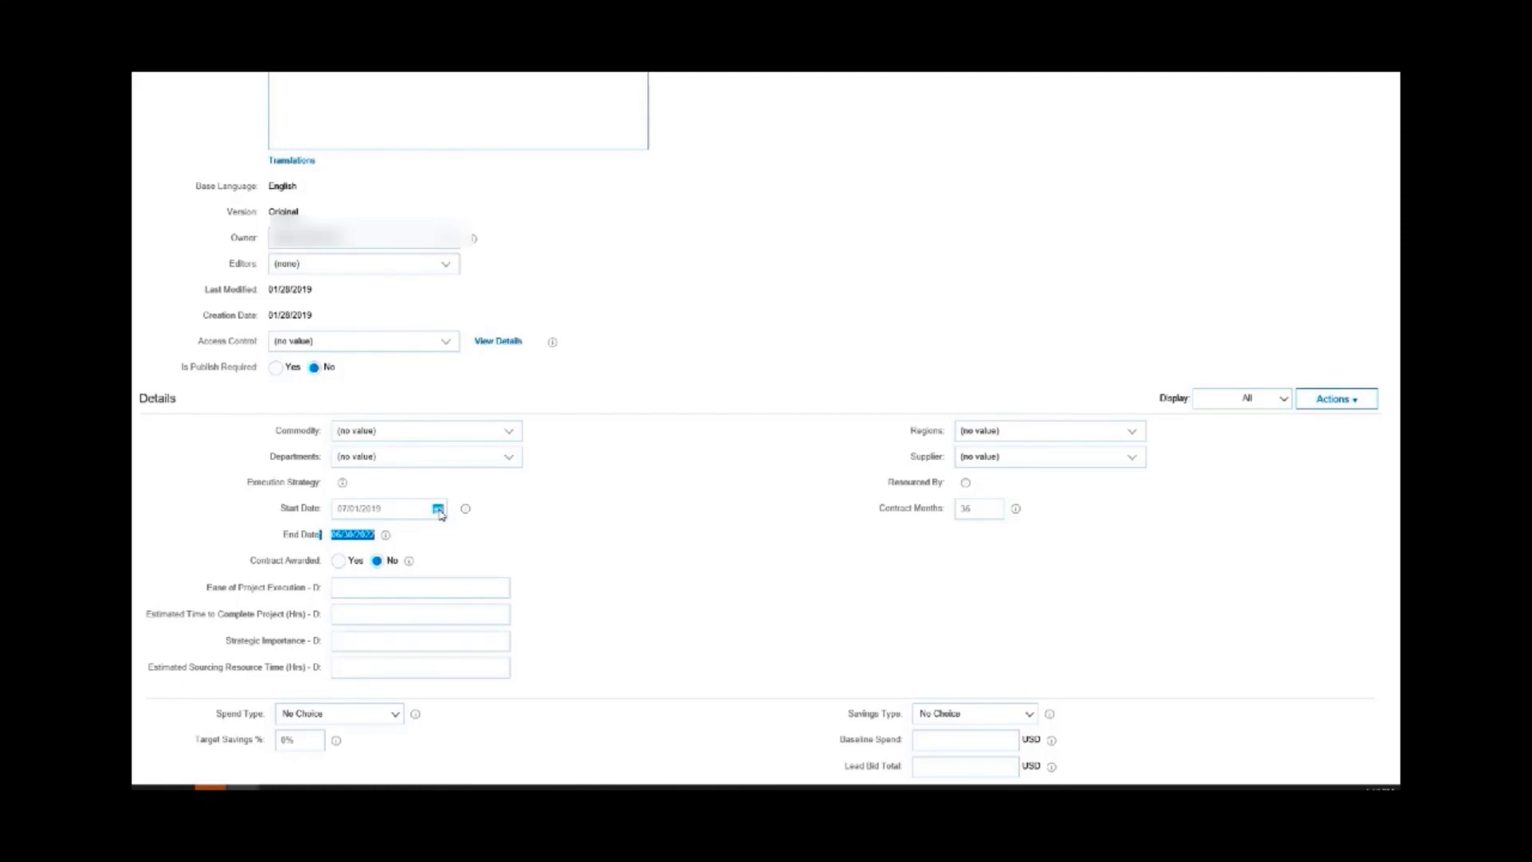
{"action": "left_click", "coordinate": [436, 587]}
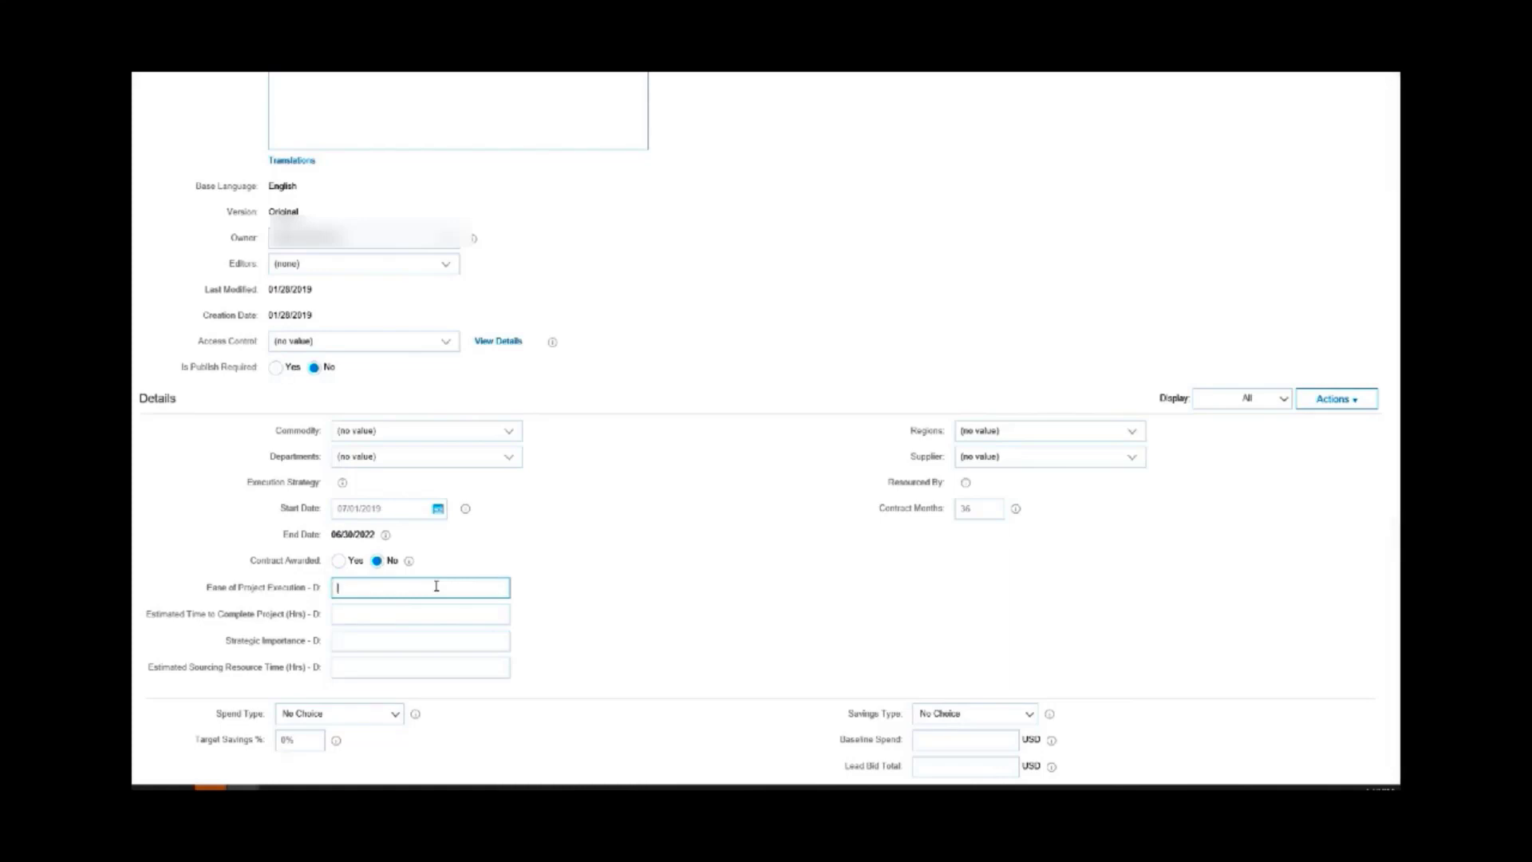
{"action": "left_click", "coordinate": [403, 614]}
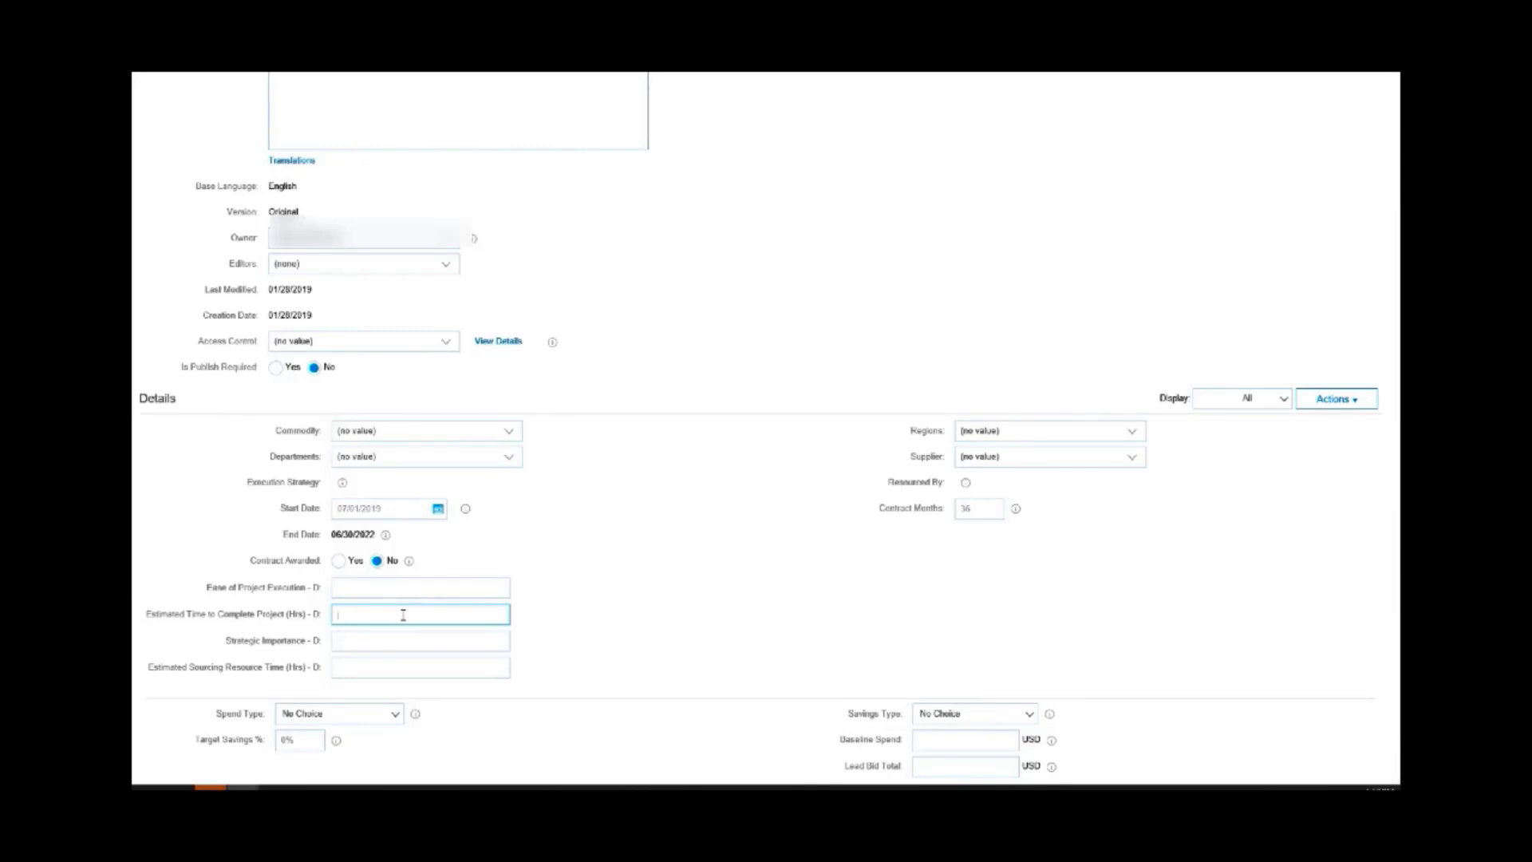
{"action": "type", "text": "240"}
{"action": "left_click", "coordinate": [373, 662]}
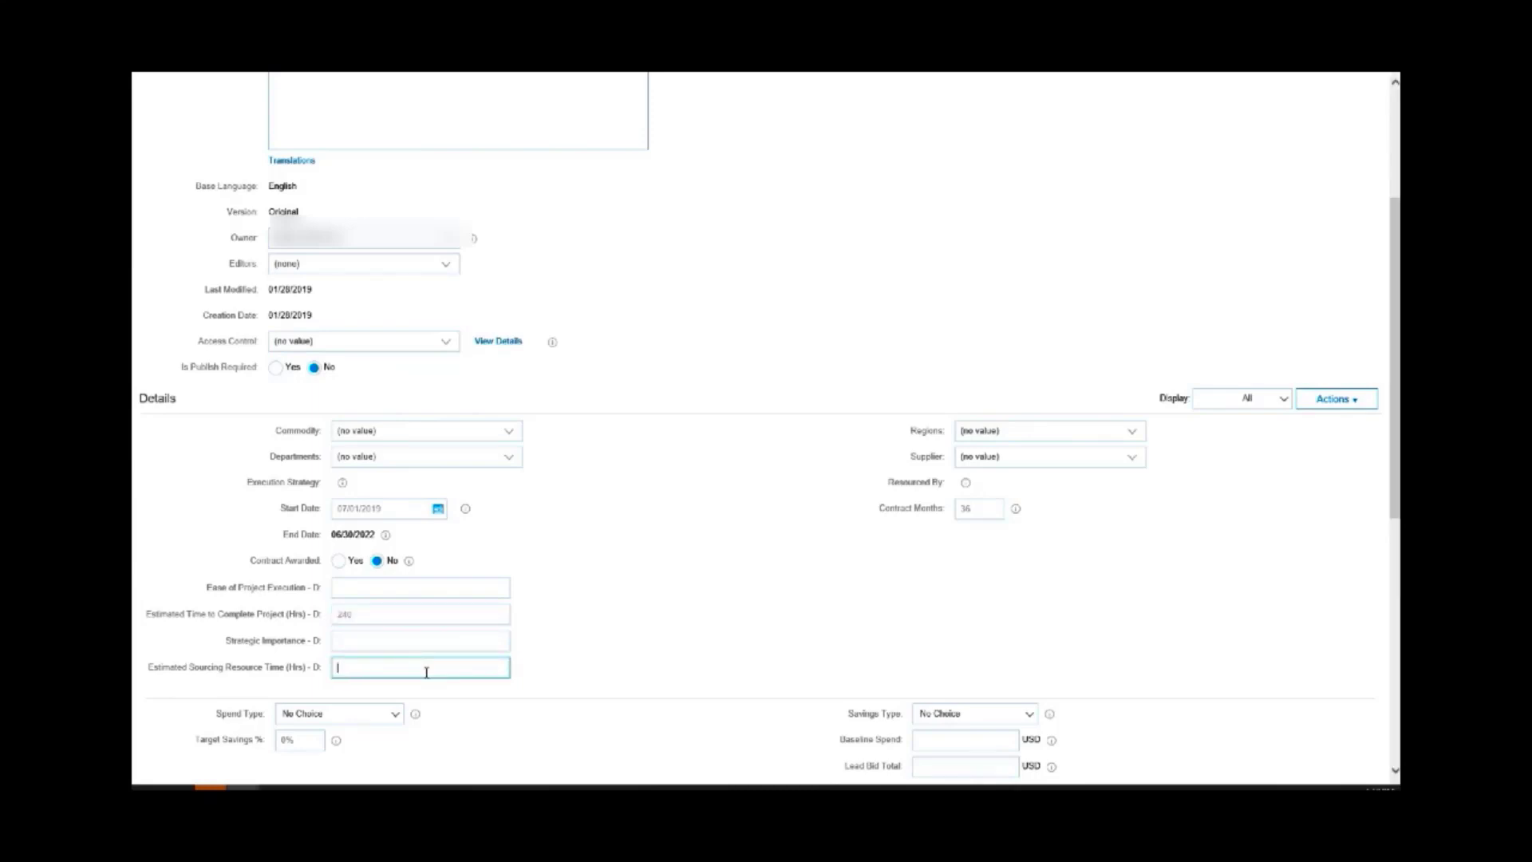
{"action": "type", "text": "80"}
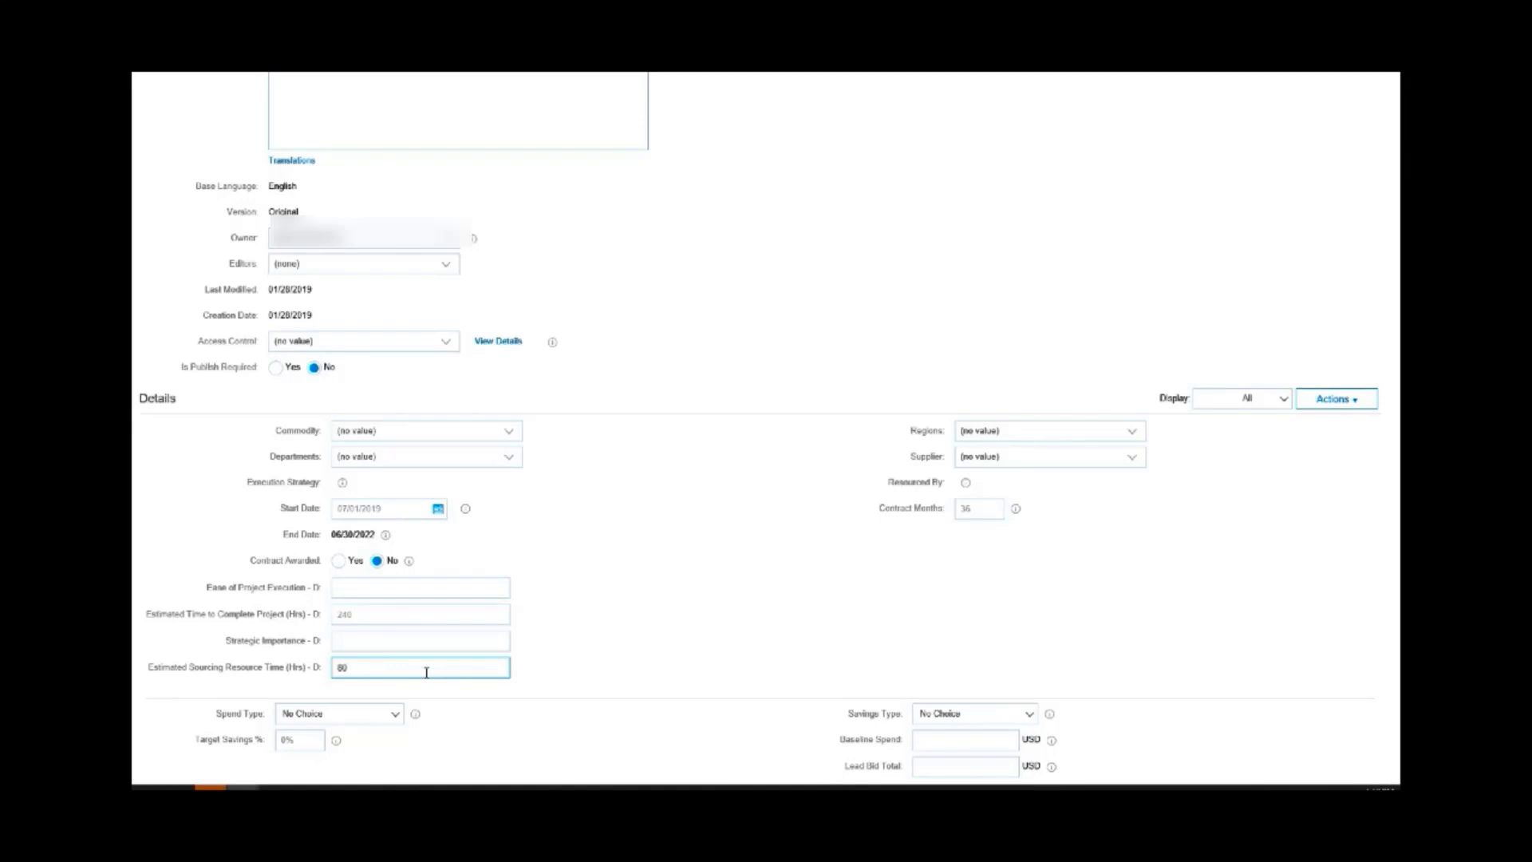
{"action": "left_click", "coordinate": [389, 605]}
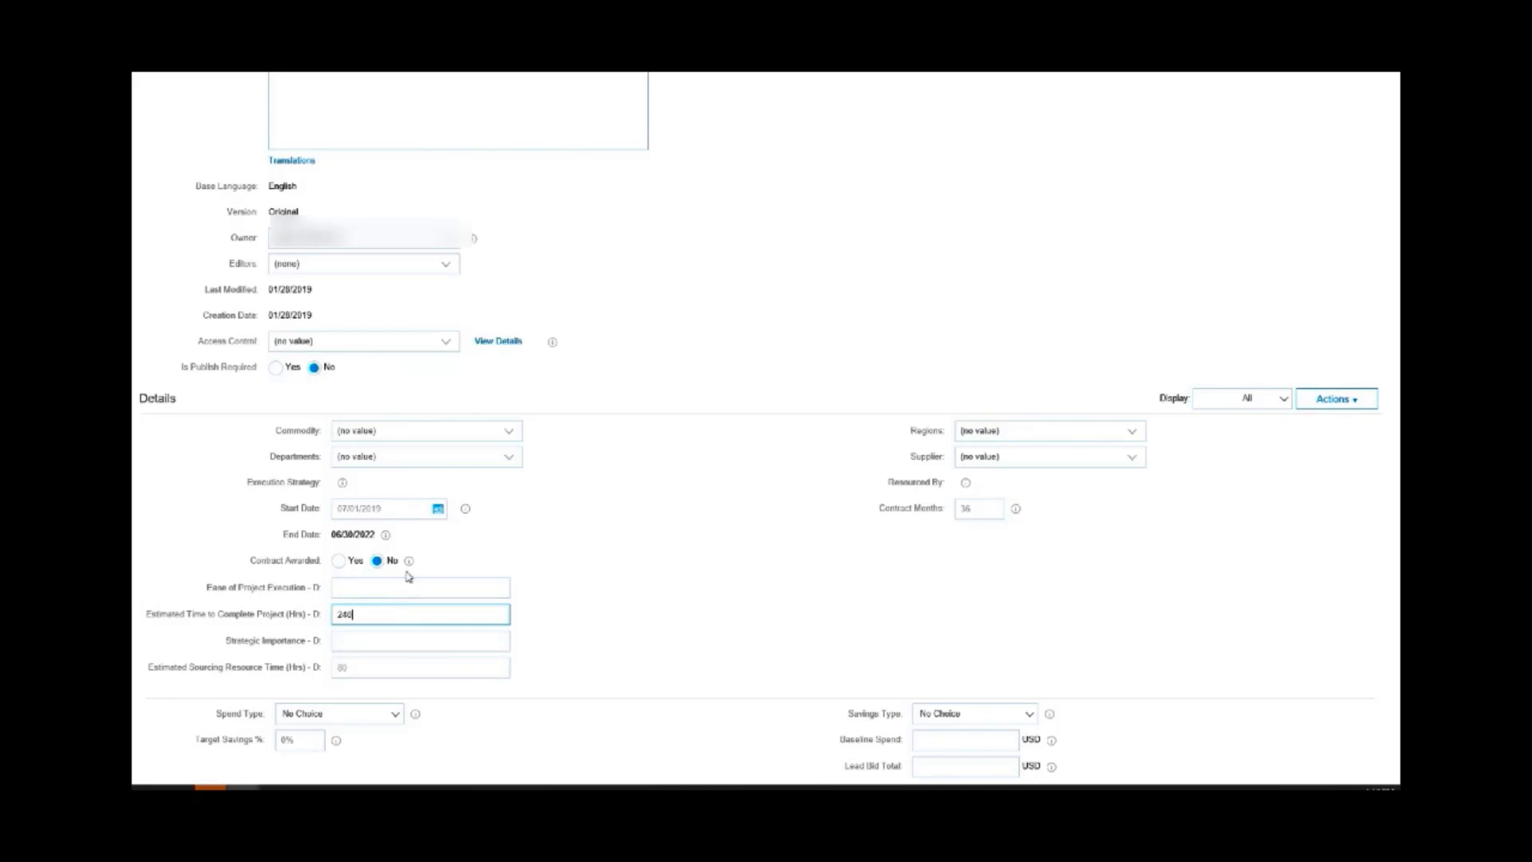
Step: Set the spend type to Historic and the savings type to Cost Reduction
{"action": "scroll", "coordinate": [455, 508], "scroll_direction": "down", "scroll_amount": 4}
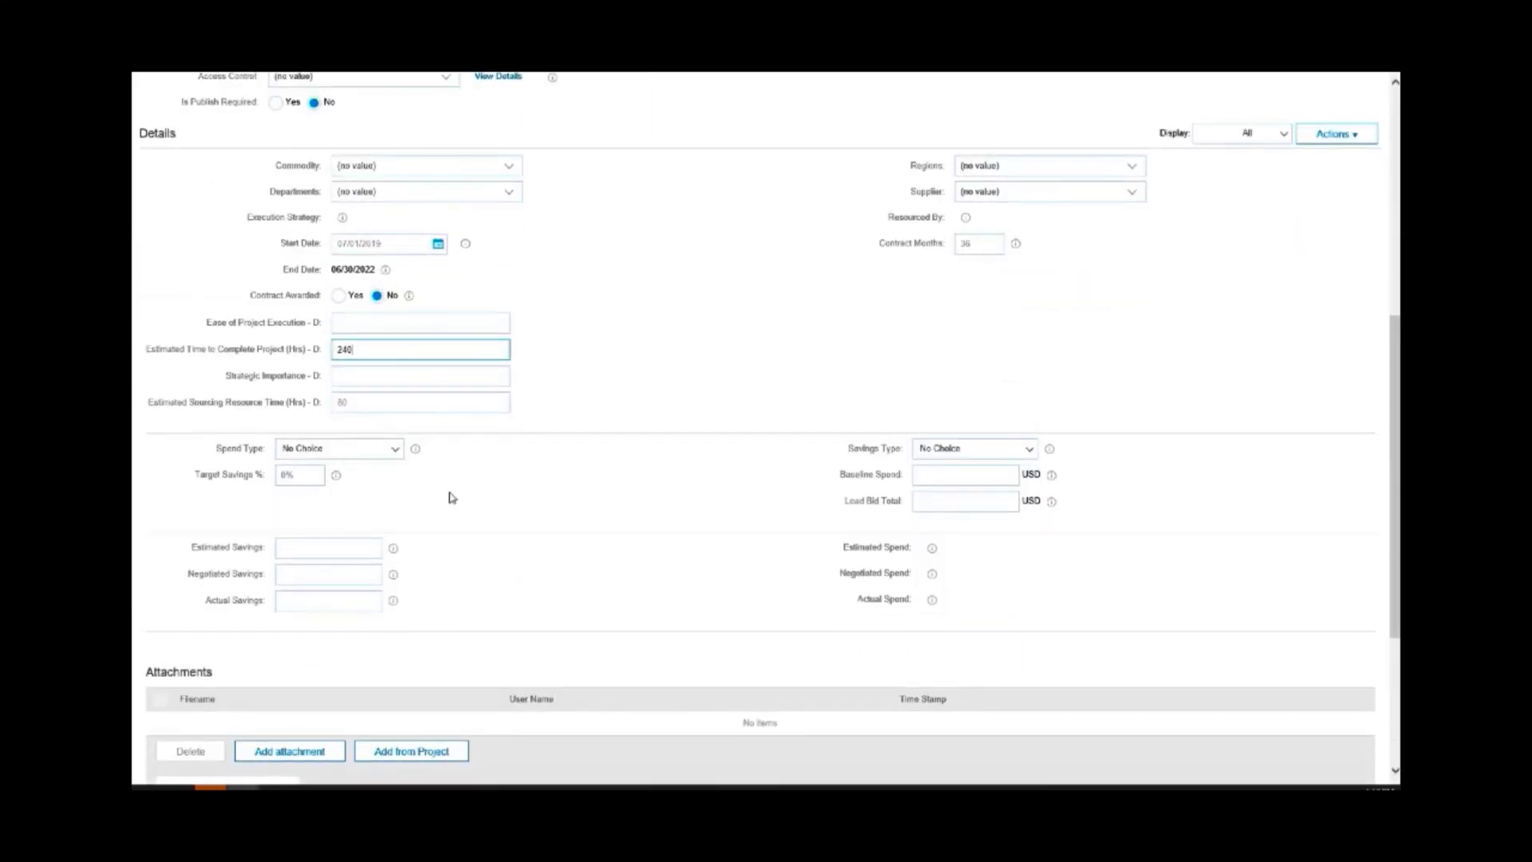
{"action": "left_click", "coordinate": [395, 451]}
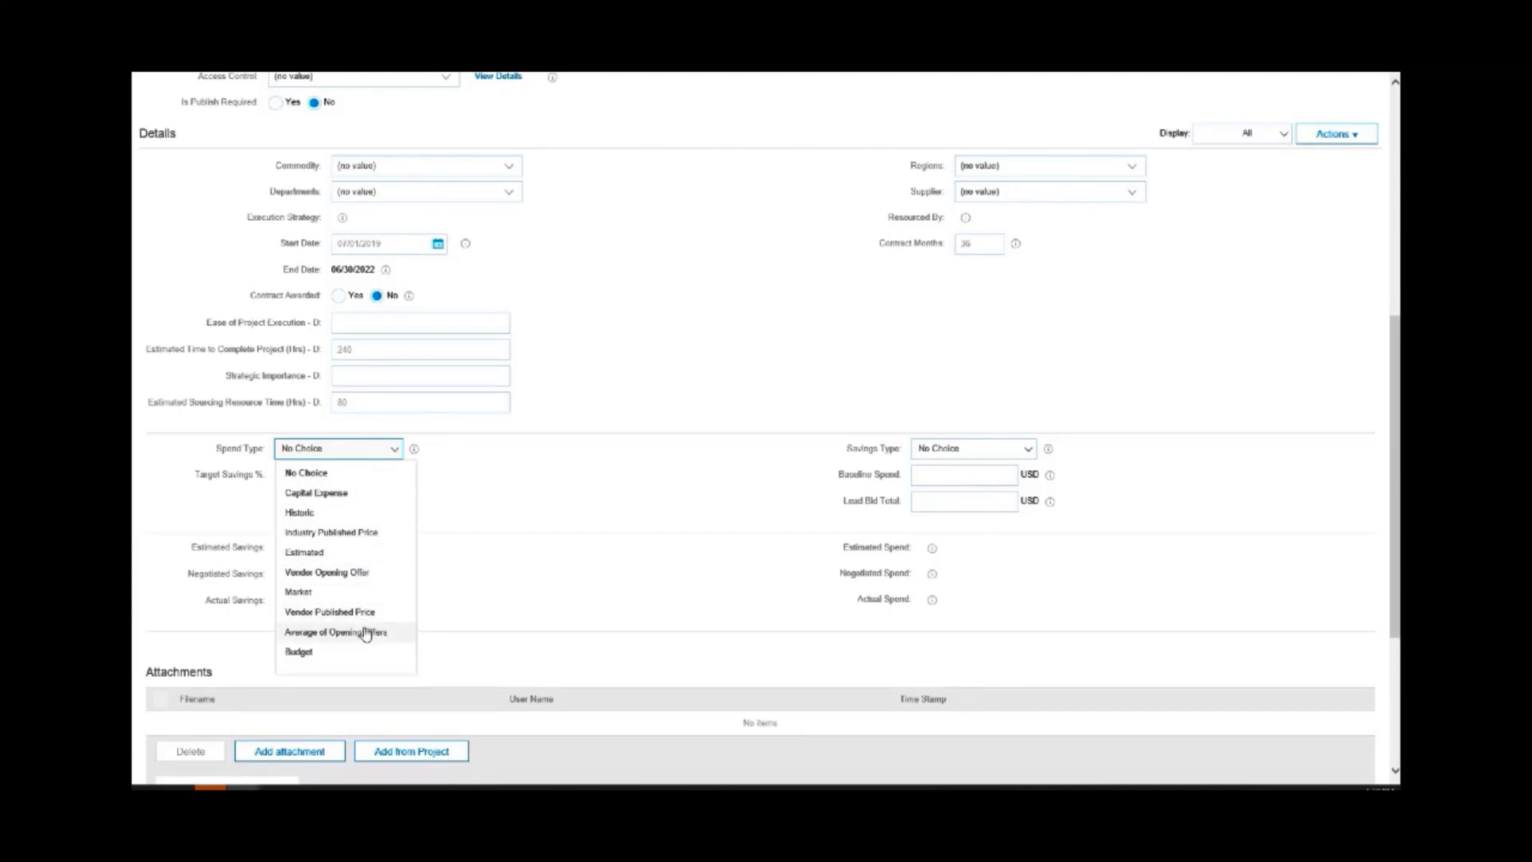
{"action": "left_click", "coordinate": [361, 514]}
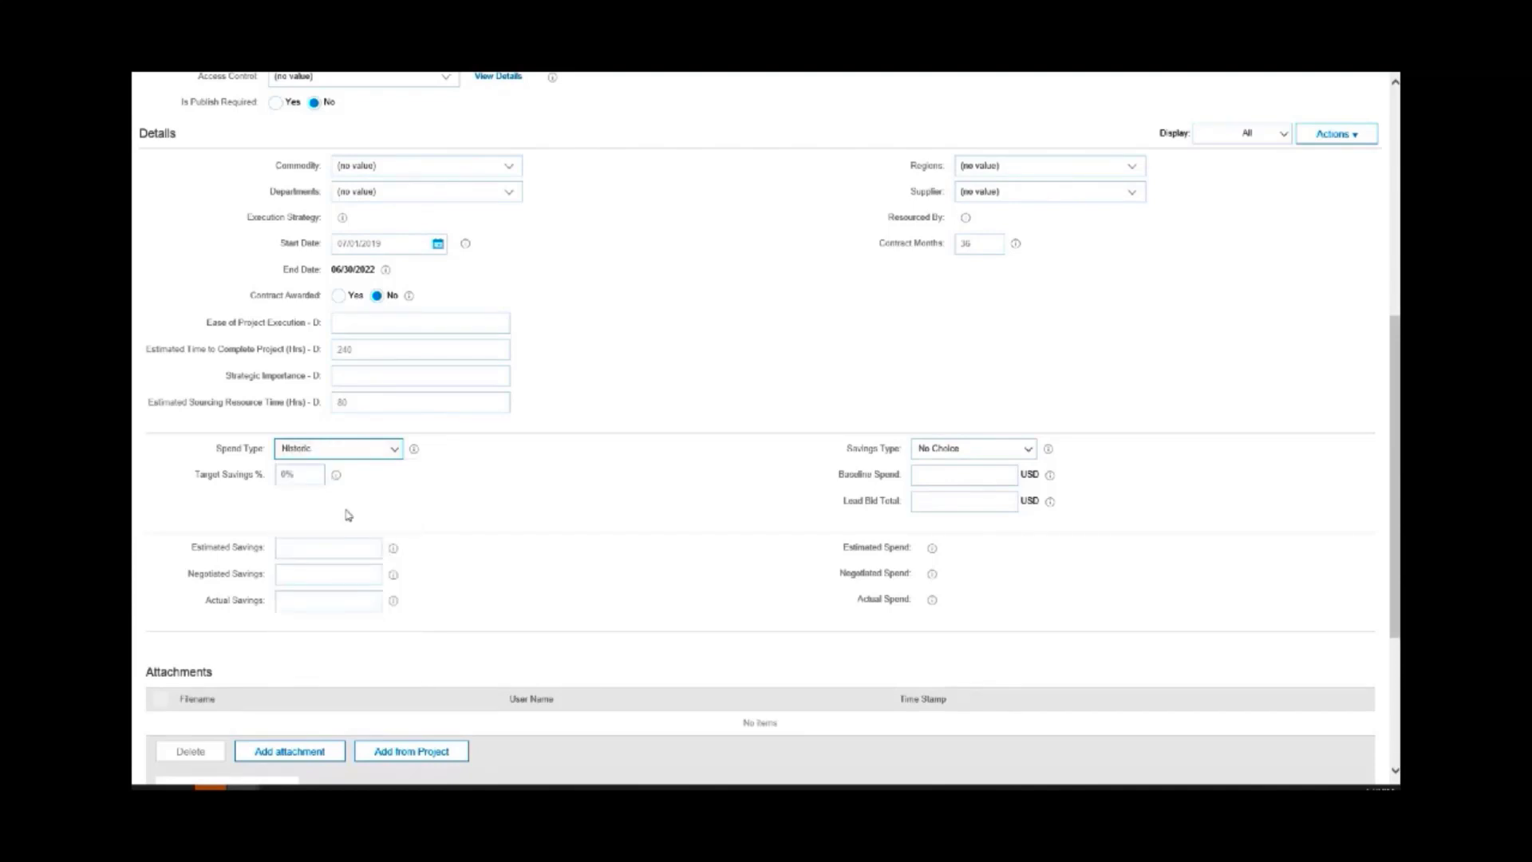
{"action": "left_click", "coordinate": [352, 459]}
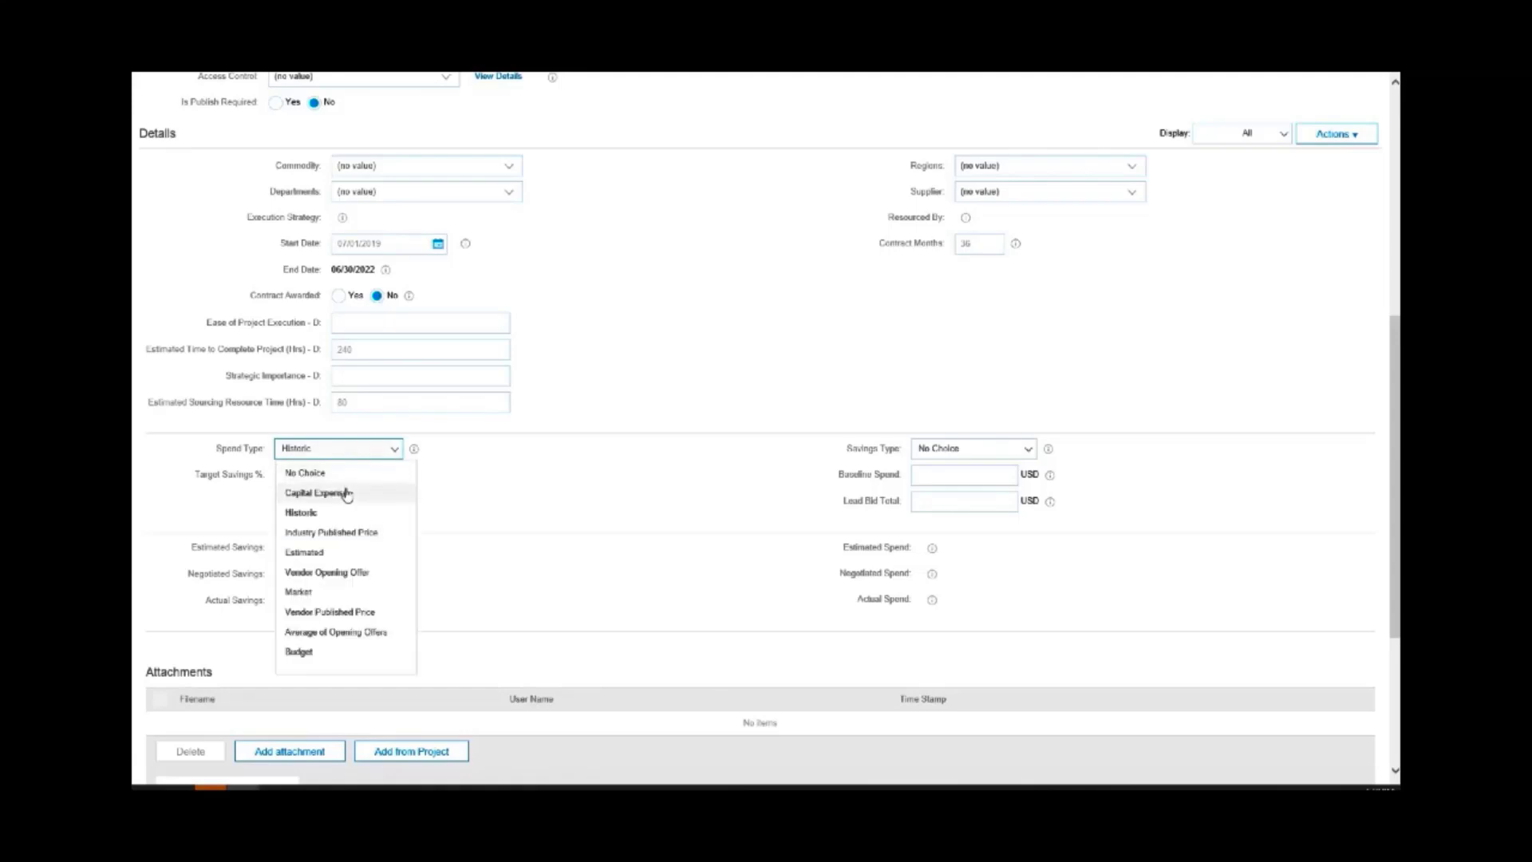
{"action": "left_click", "coordinate": [524, 461]}
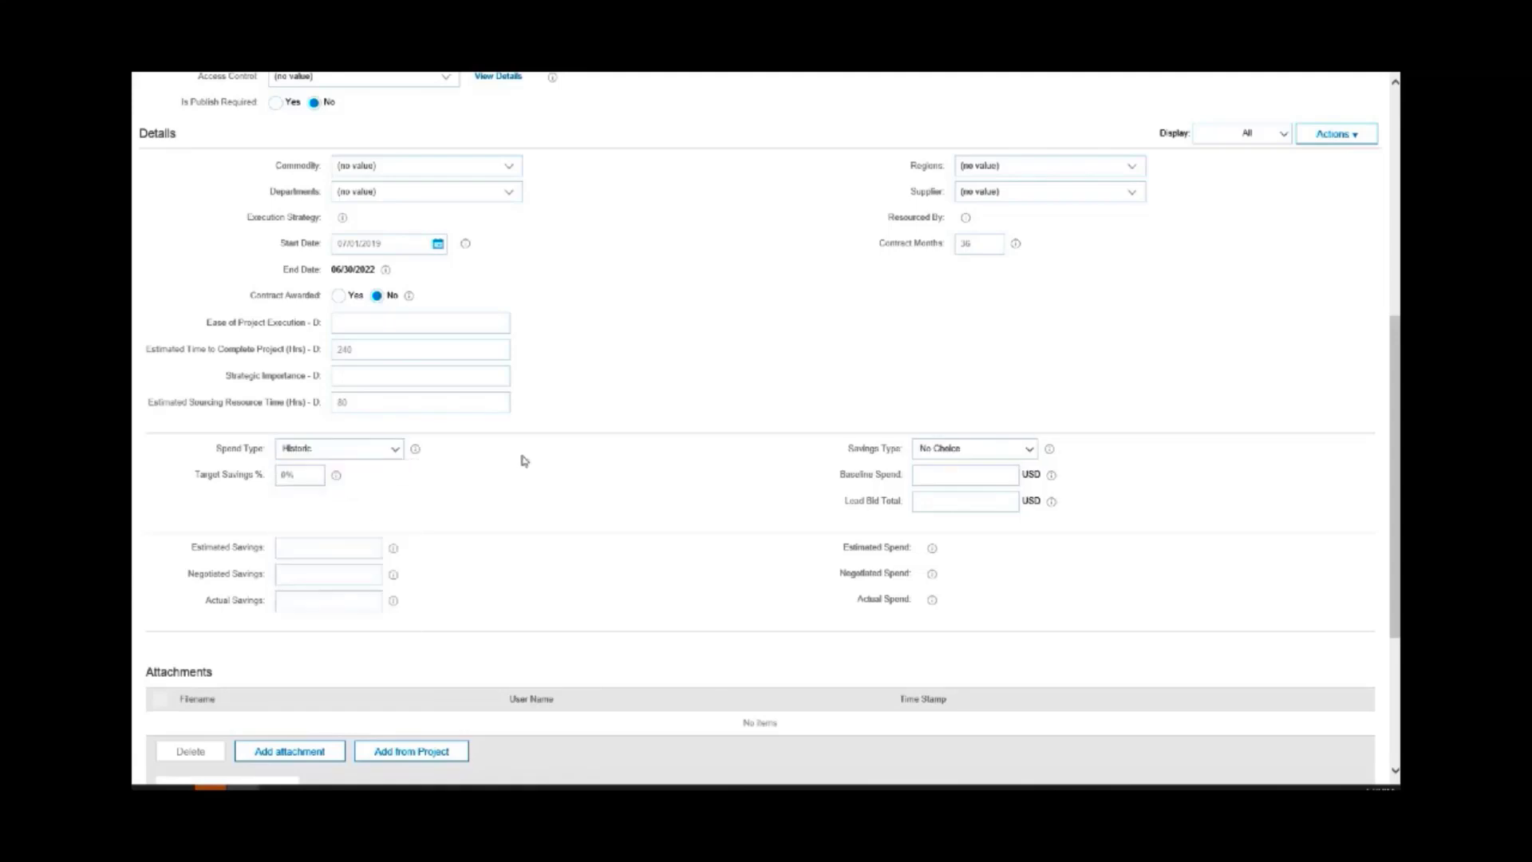
{"action": "left_click", "coordinate": [1026, 452]}
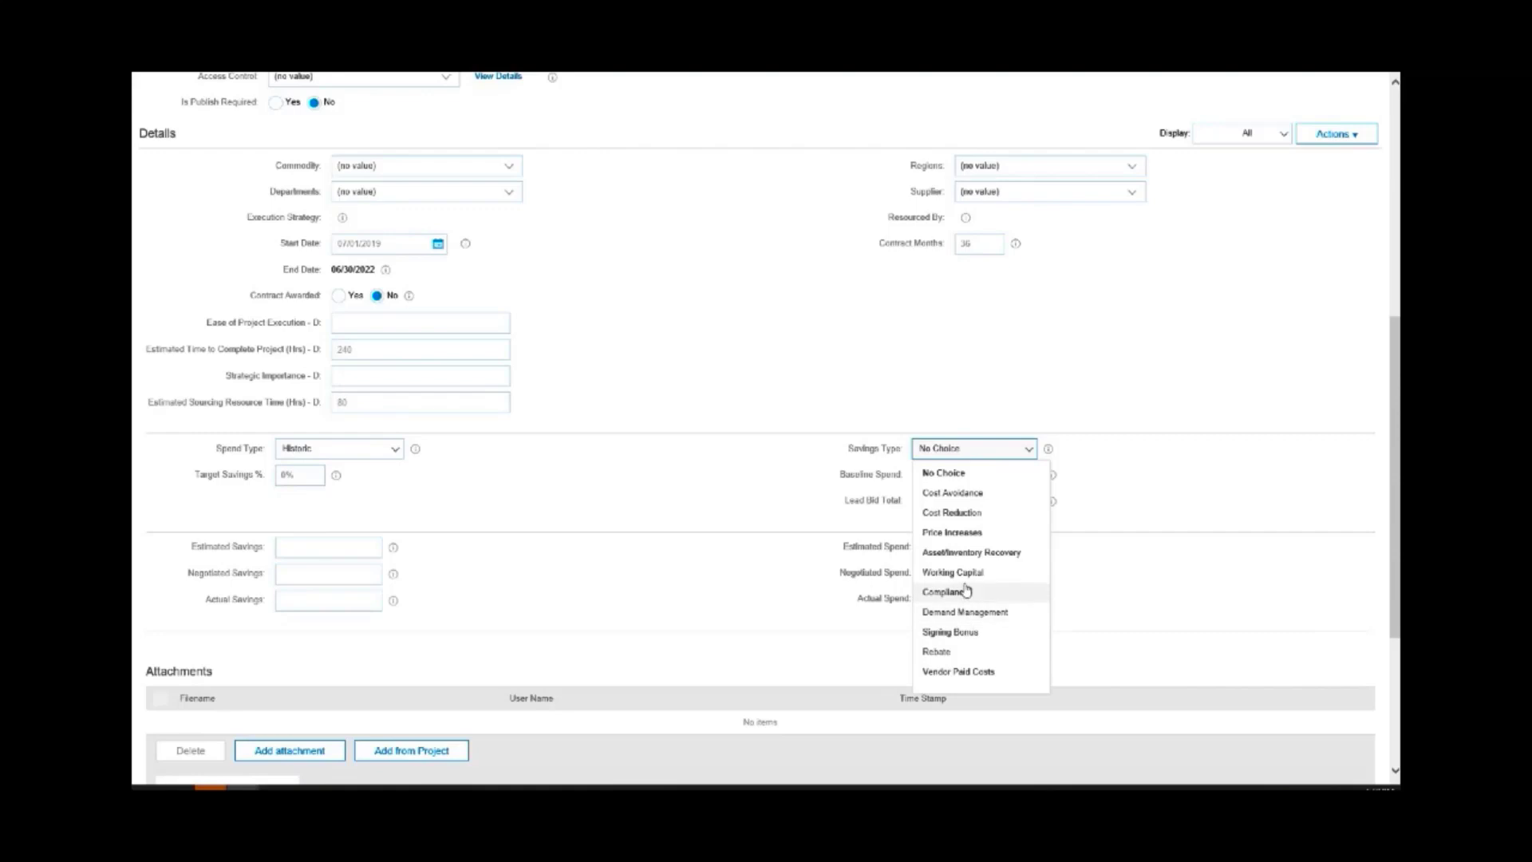
{"action": "left_click", "coordinate": [957, 512]}
Step: Set the target savings to 10 percent and the baseline spend to 1000000 USD
{"action": "left_click", "coordinate": [315, 477]}
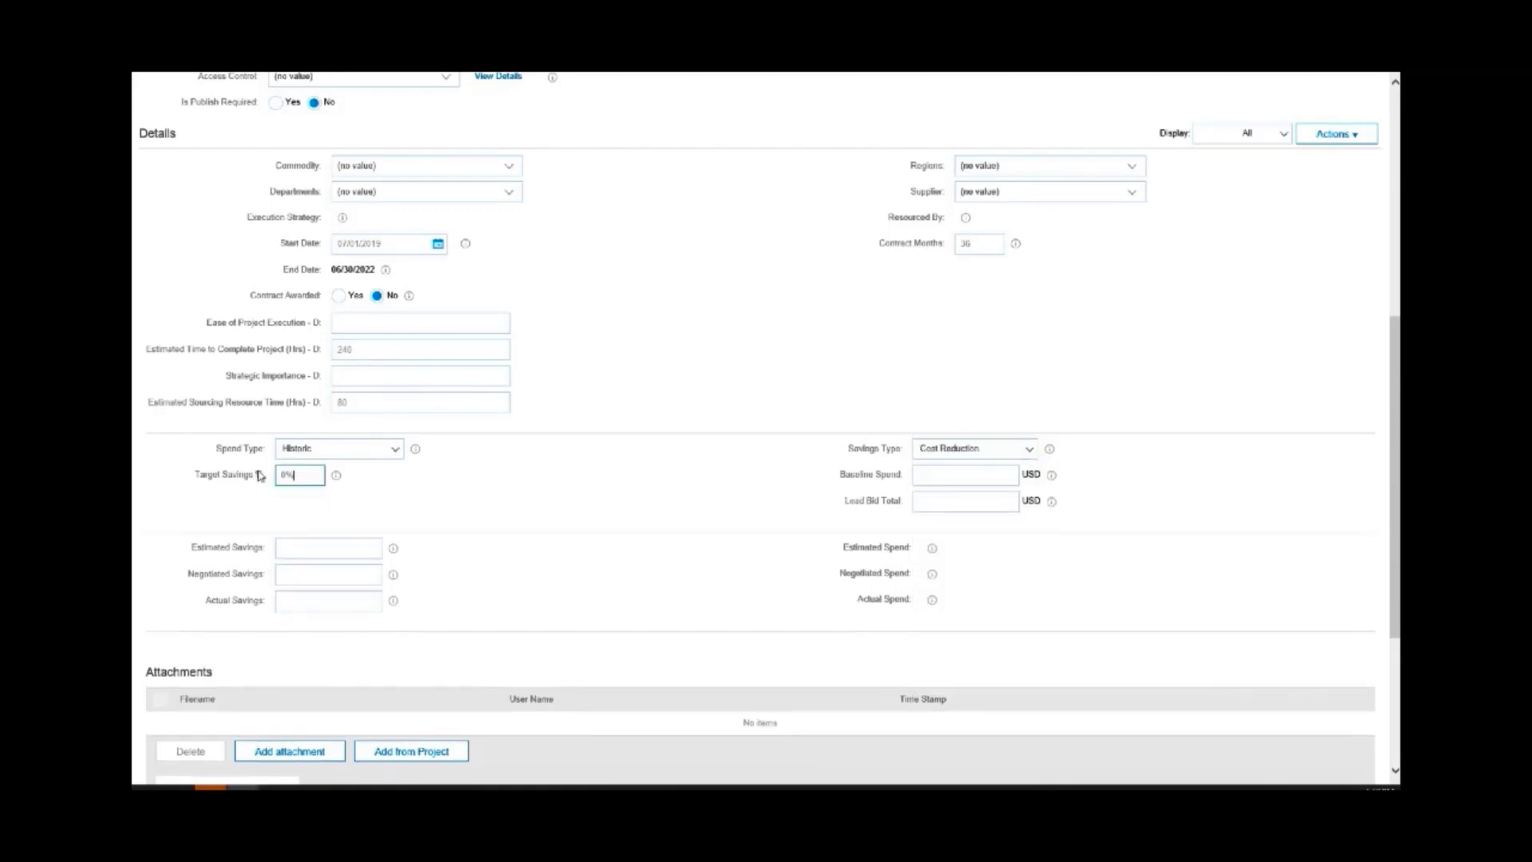
{"action": "left_click_drag", "start_coordinate": [311, 477], "coordinate": [252, 482]}
{"action": "type", "text": "1"}
{"action": "left_click", "coordinate": [957, 472]}
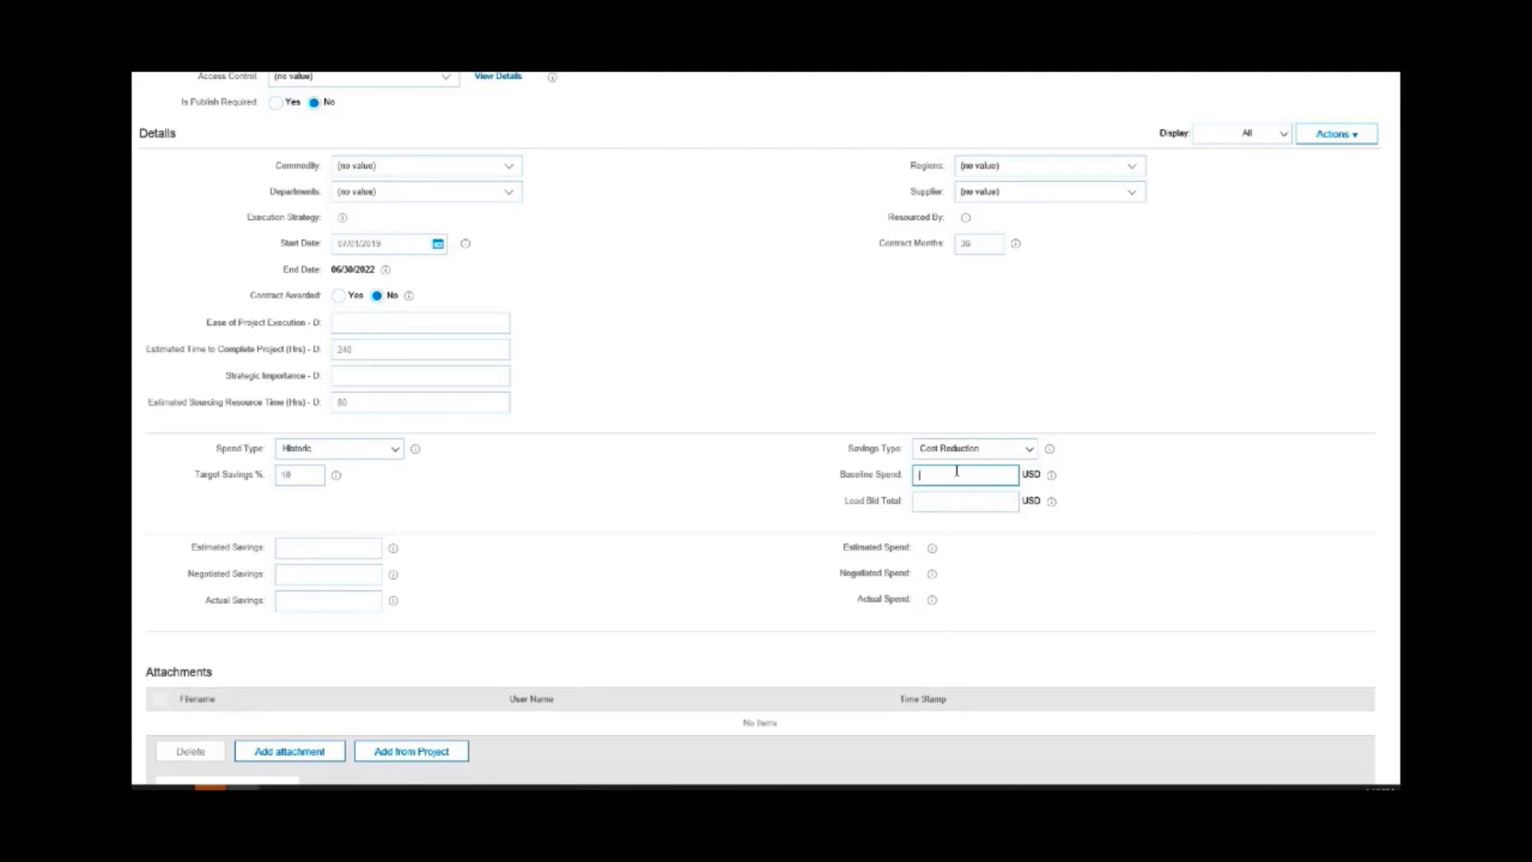
{"action": "type", "text": "1000"}
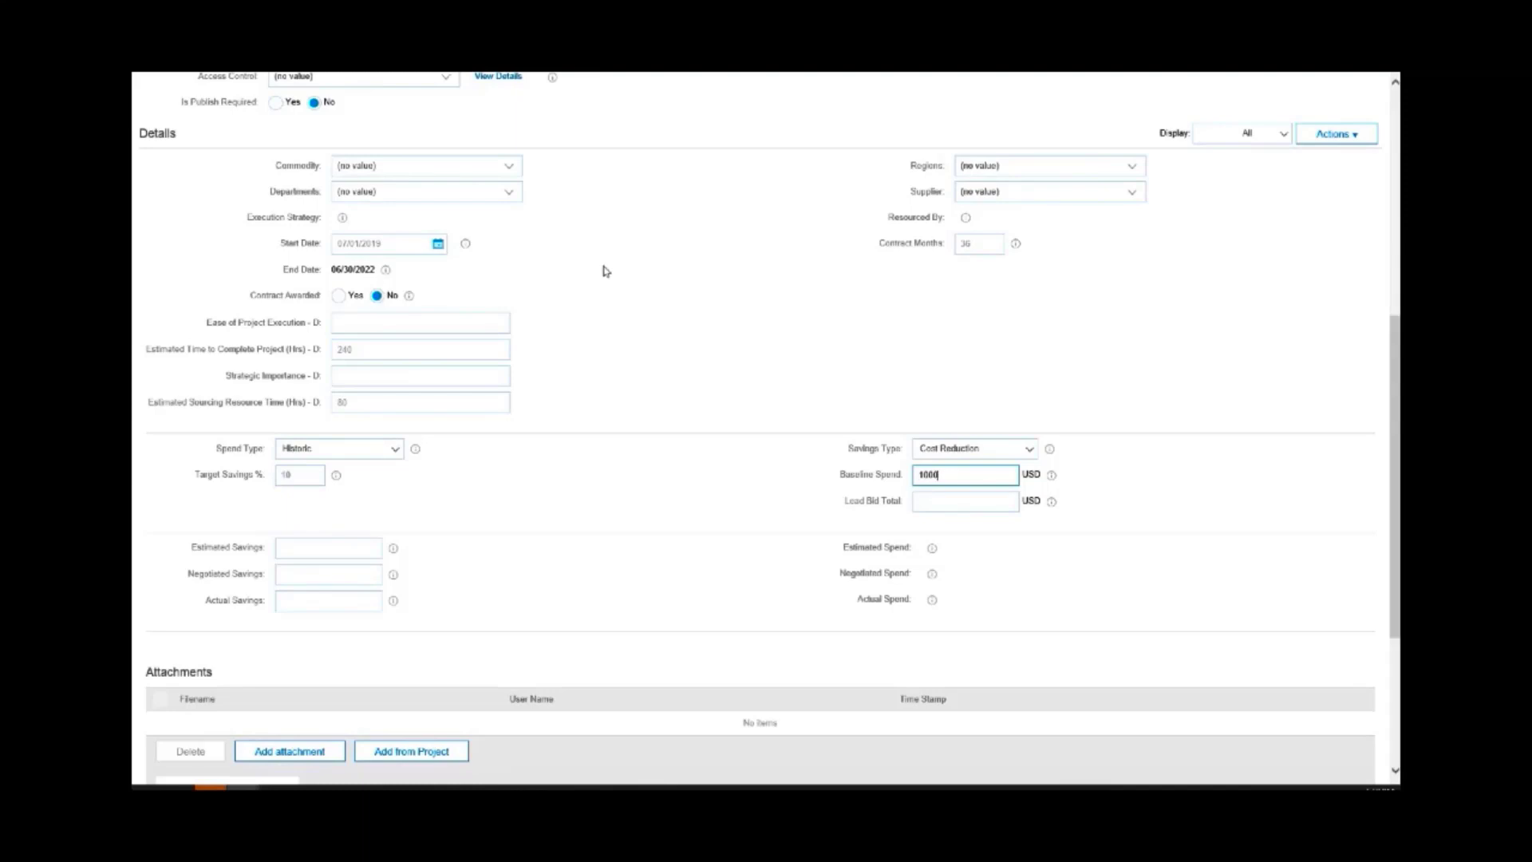
{"action": "type", "text": "000"}
Step: Enter 100000 as the estimated savings of the savings form
{"action": "left_click", "coordinate": [294, 549]}
{"action": "type", "text": "100"}
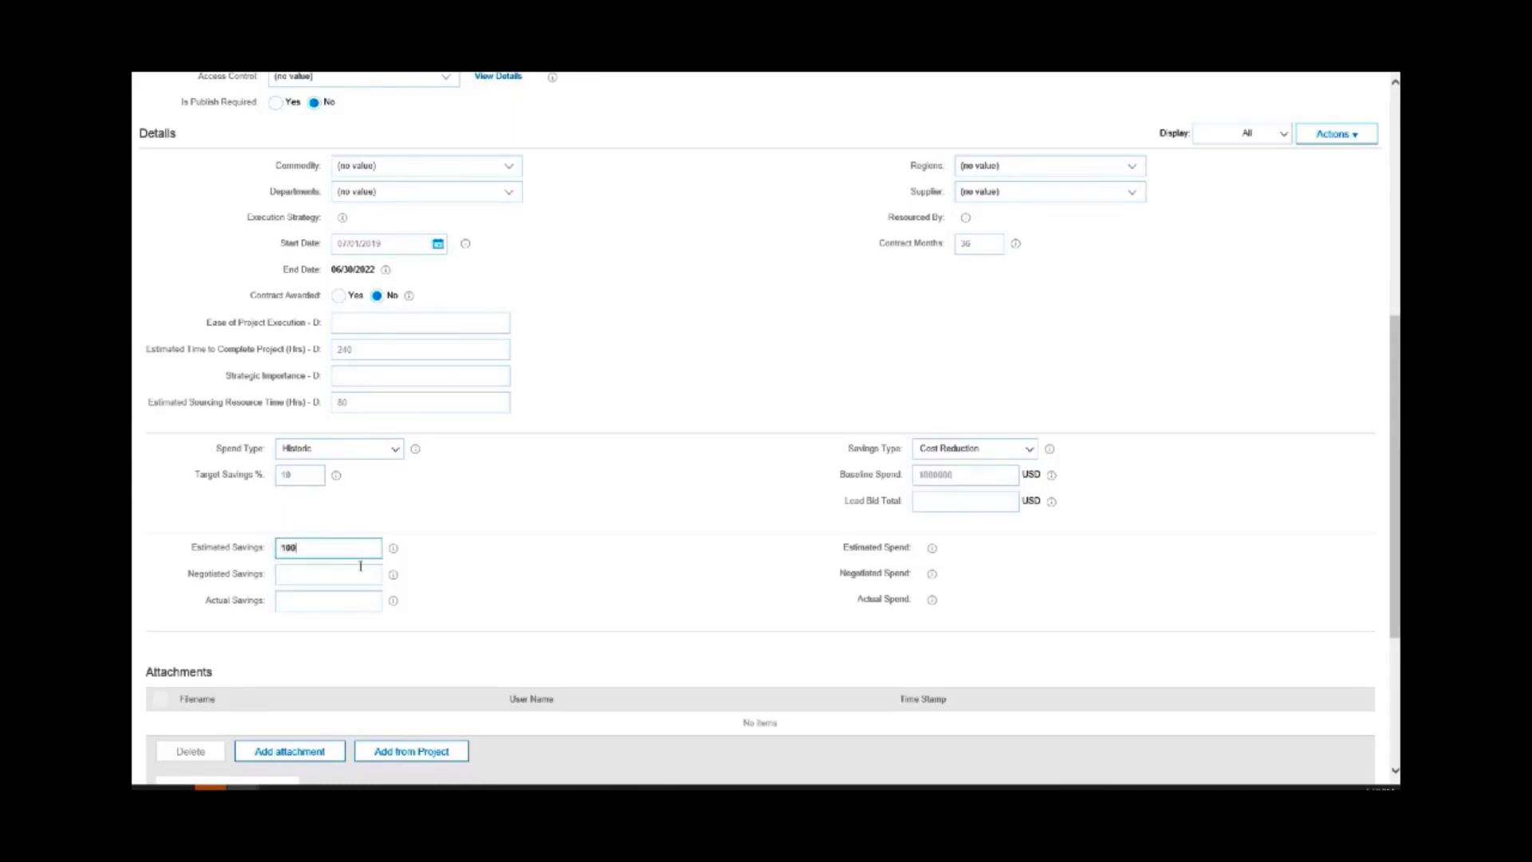
{"action": "type", "text": "000"}
{"action": "left_click", "coordinate": [325, 584]}
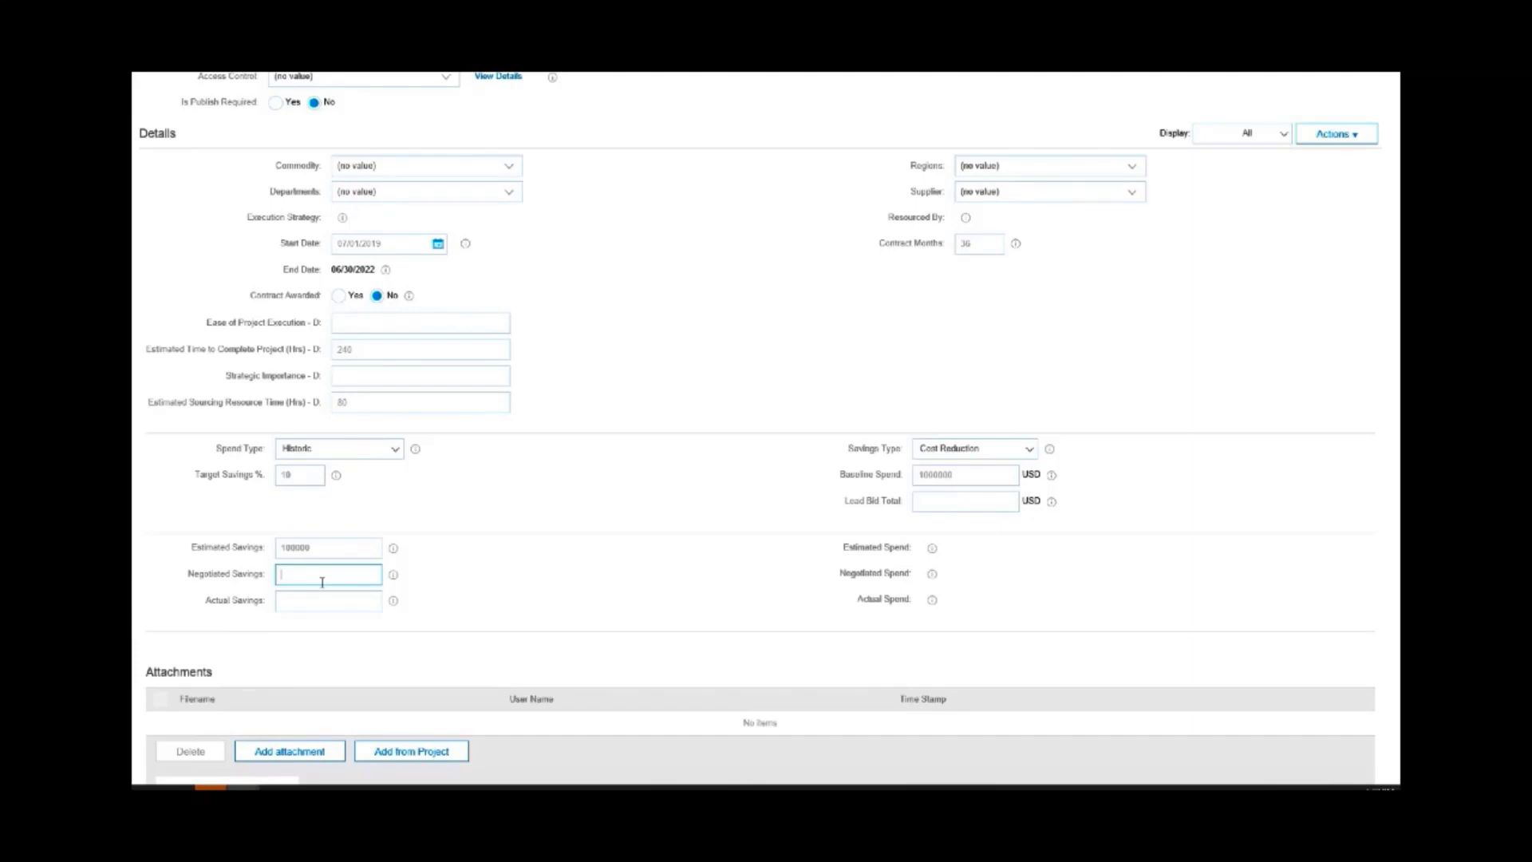
Step: Add two single allocations to the detailed savings allocations
{"action": "scroll", "coordinate": [323, 582], "scroll_direction": "down", "scroll_amount": 1}
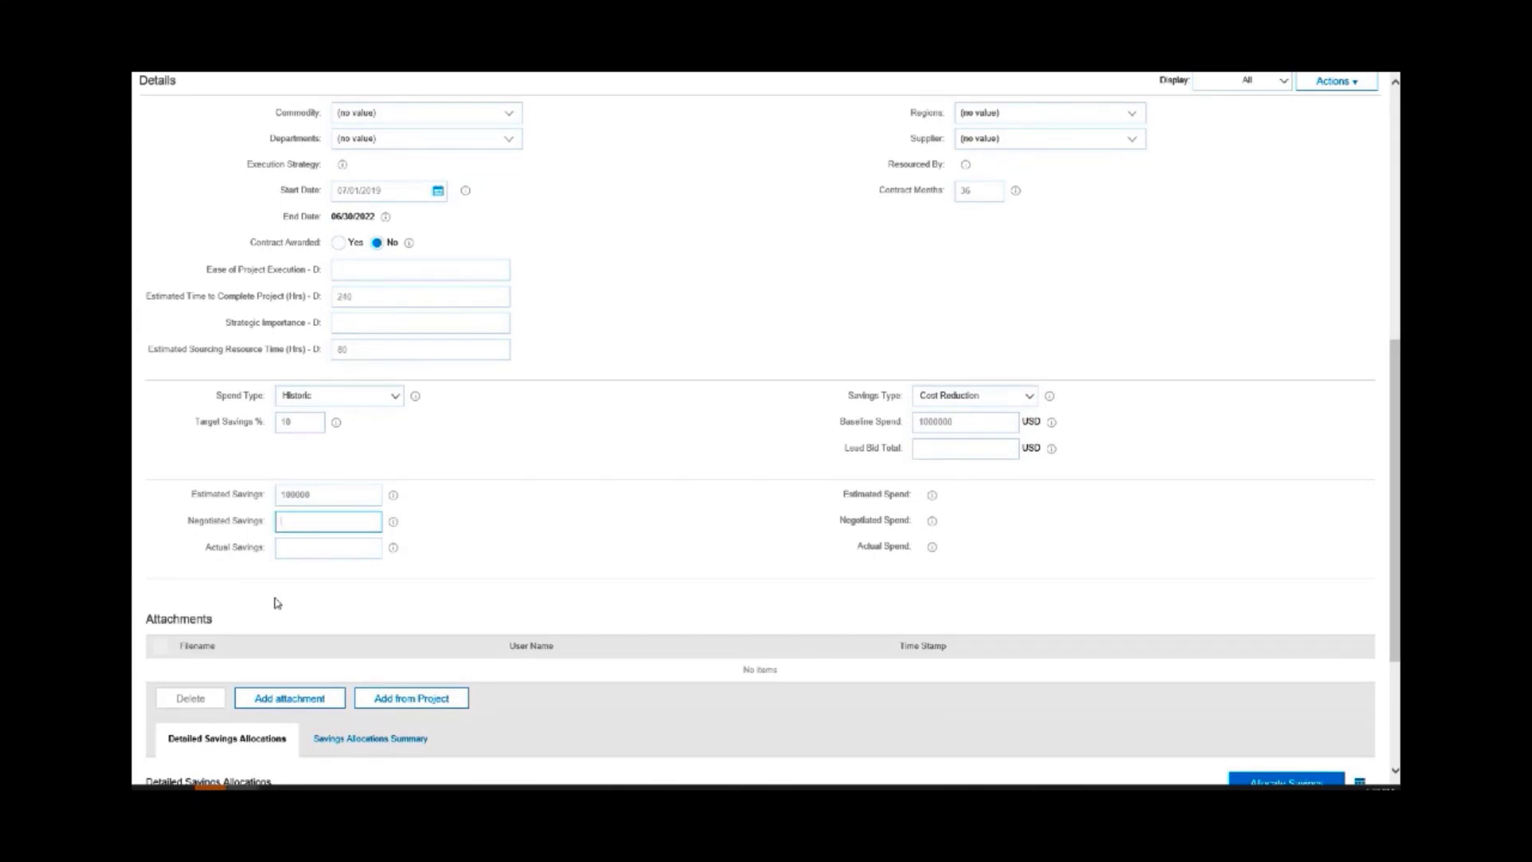
{"action": "scroll", "coordinate": [268, 594], "scroll_direction": "down", "scroll_amount": 3}
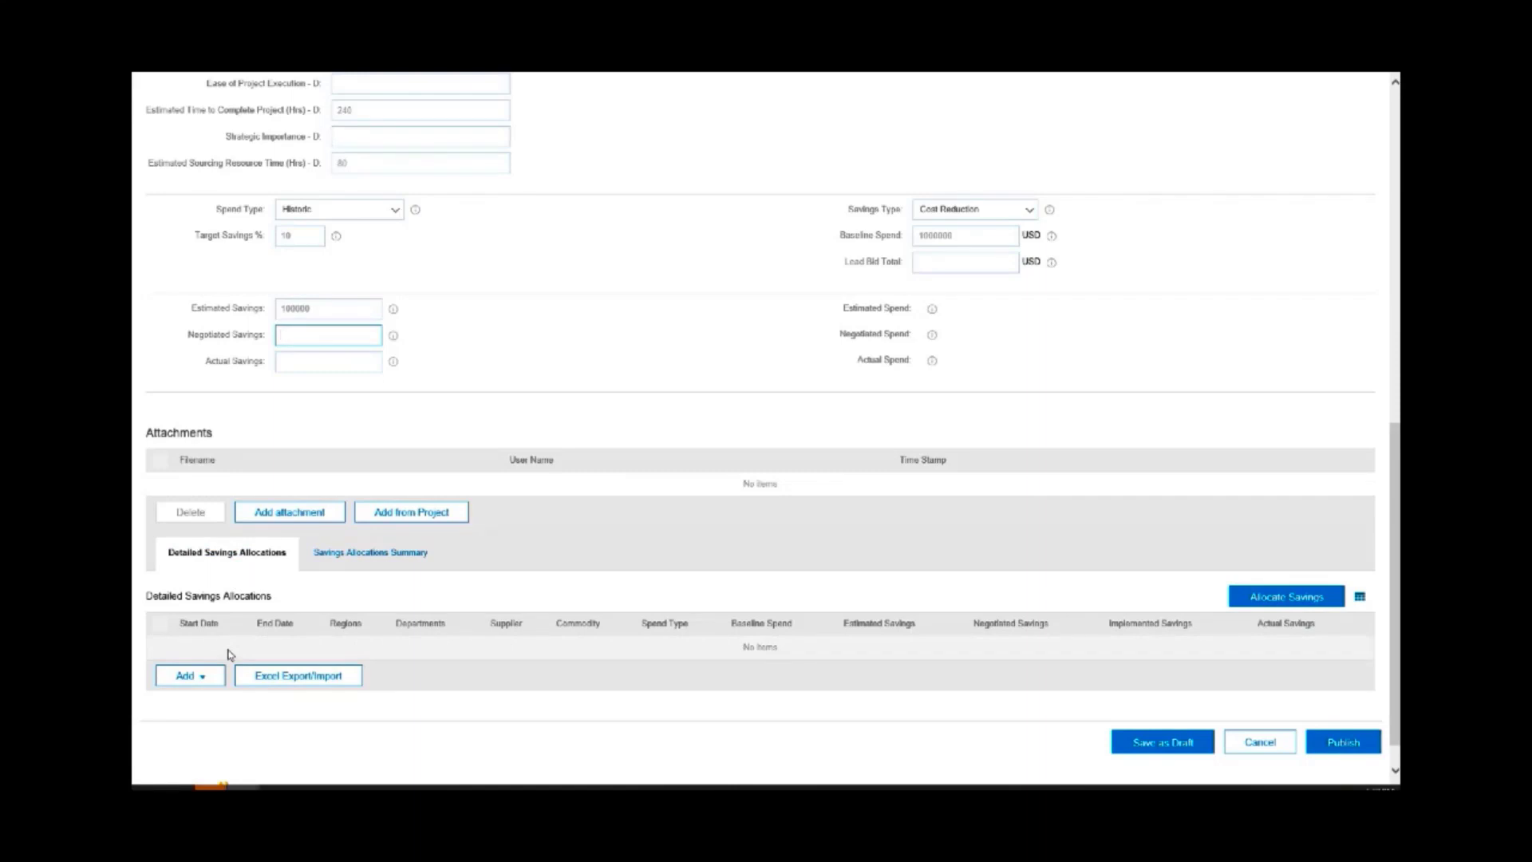
{"action": "left_click", "coordinate": [209, 675]}
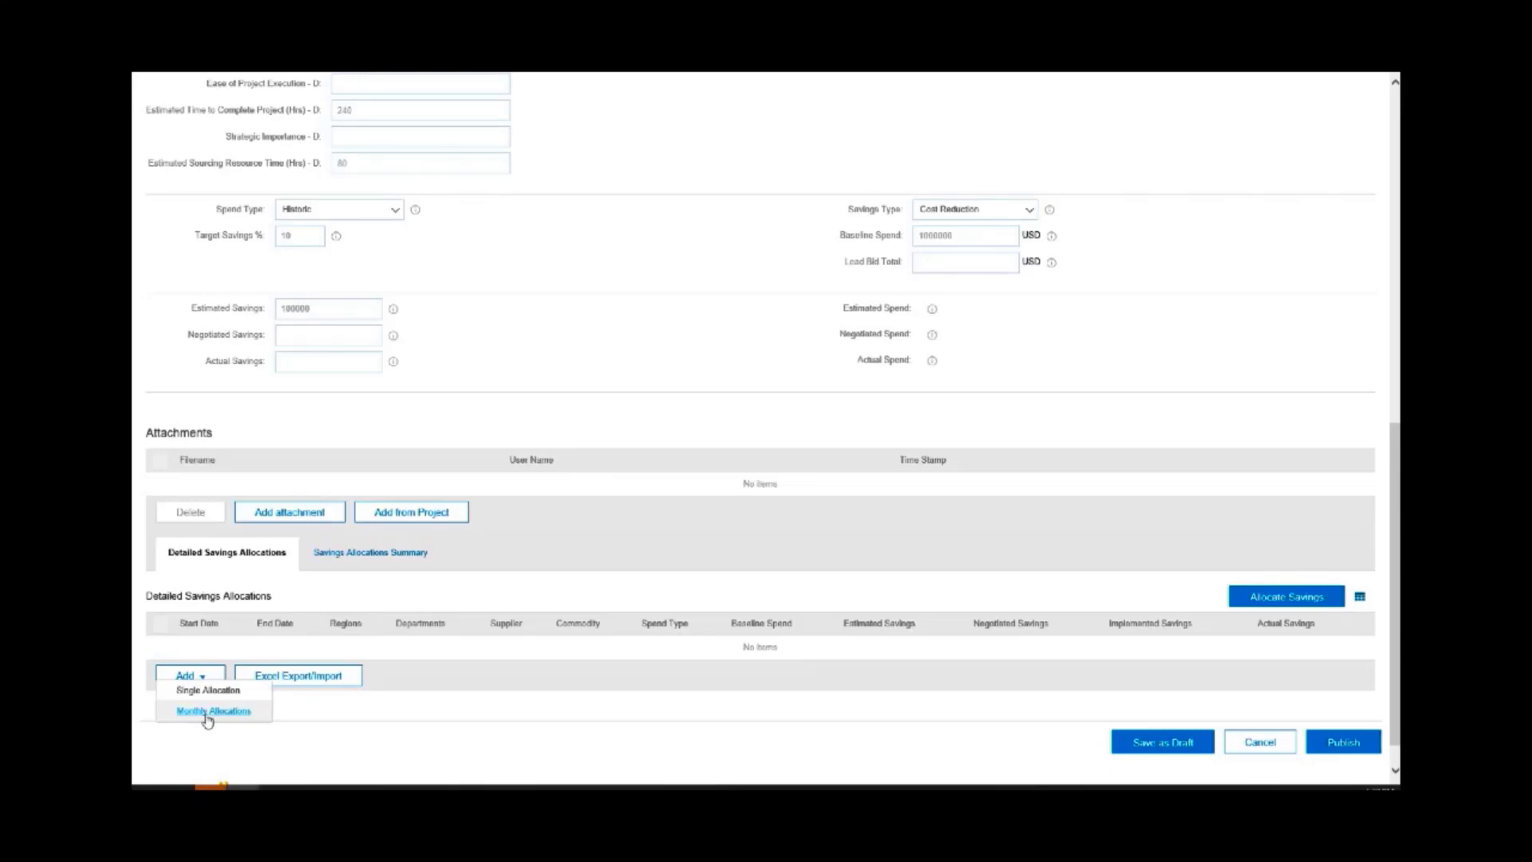
{"action": "left_click", "coordinate": [208, 691]}
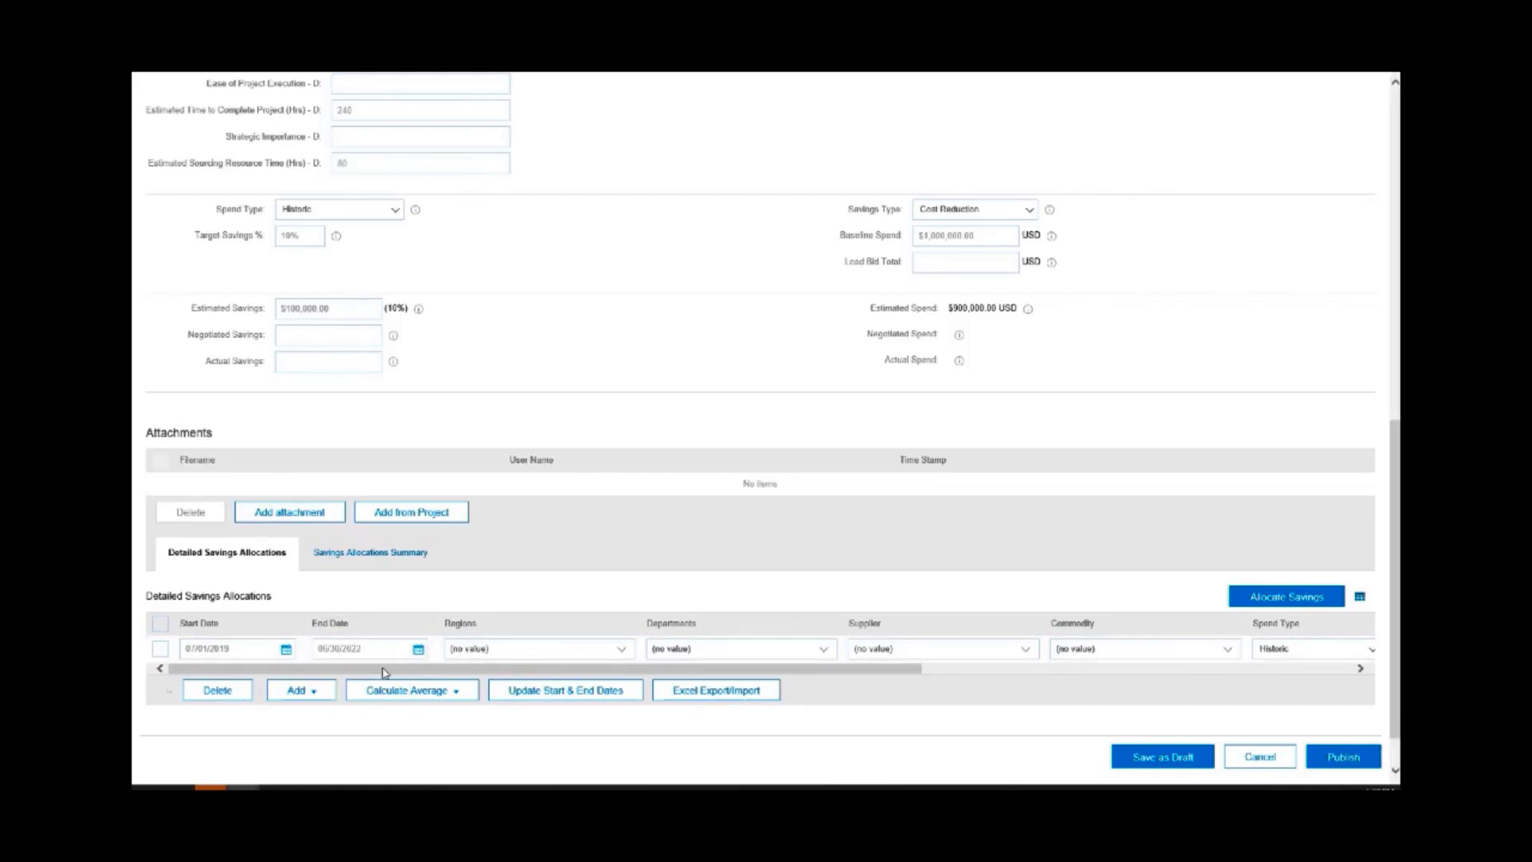
{"action": "left_click", "coordinate": [298, 691]}
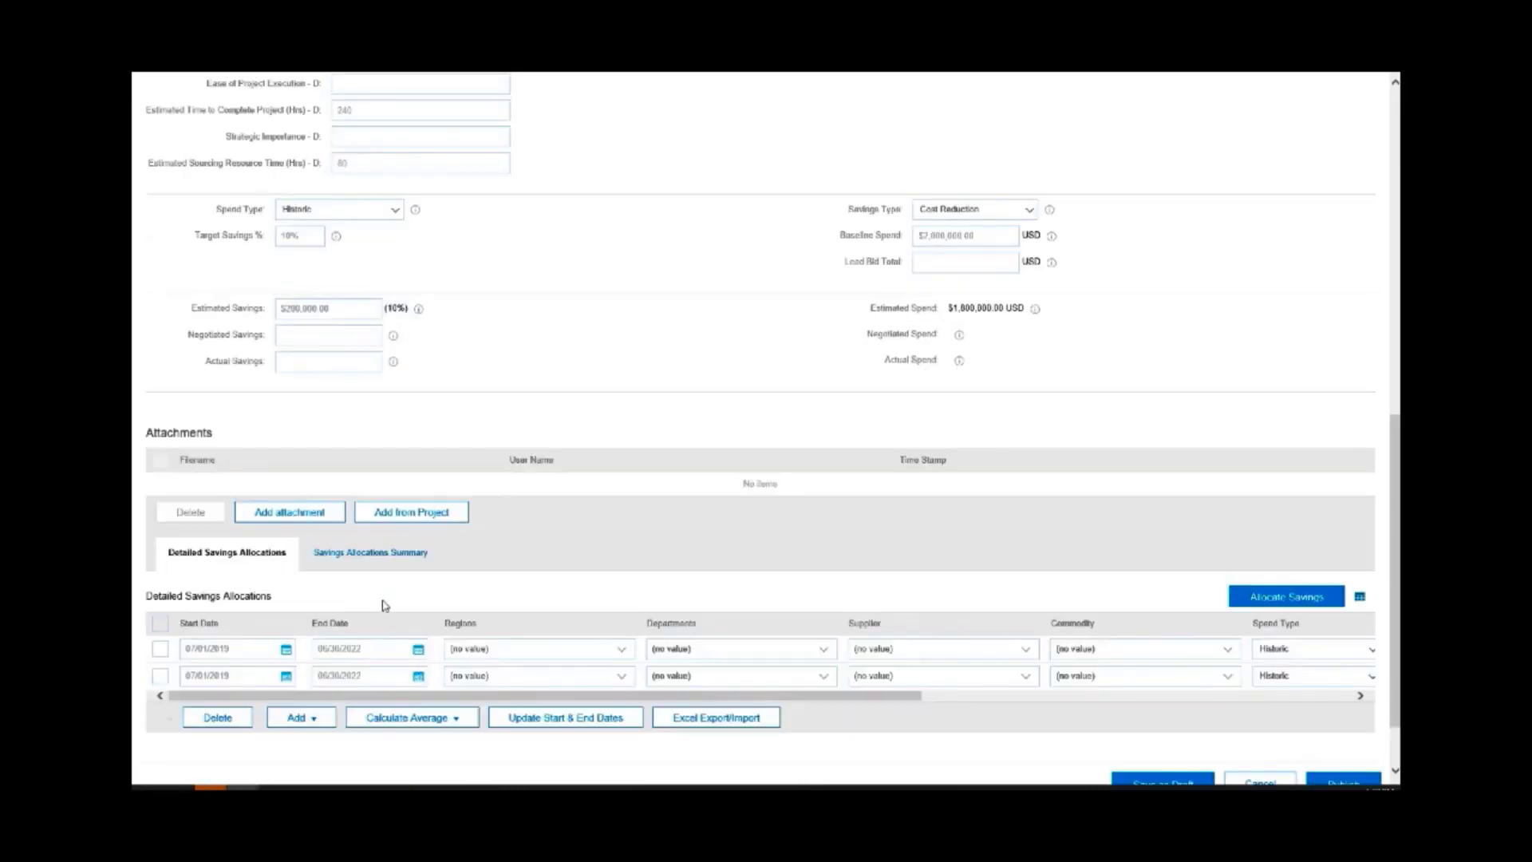
Step: Assign the 2000 Executive Resources department to the first allocation and 999 SO to the second
{"action": "left_click_drag", "start_coordinate": [478, 698], "coordinate": [626, 700]}
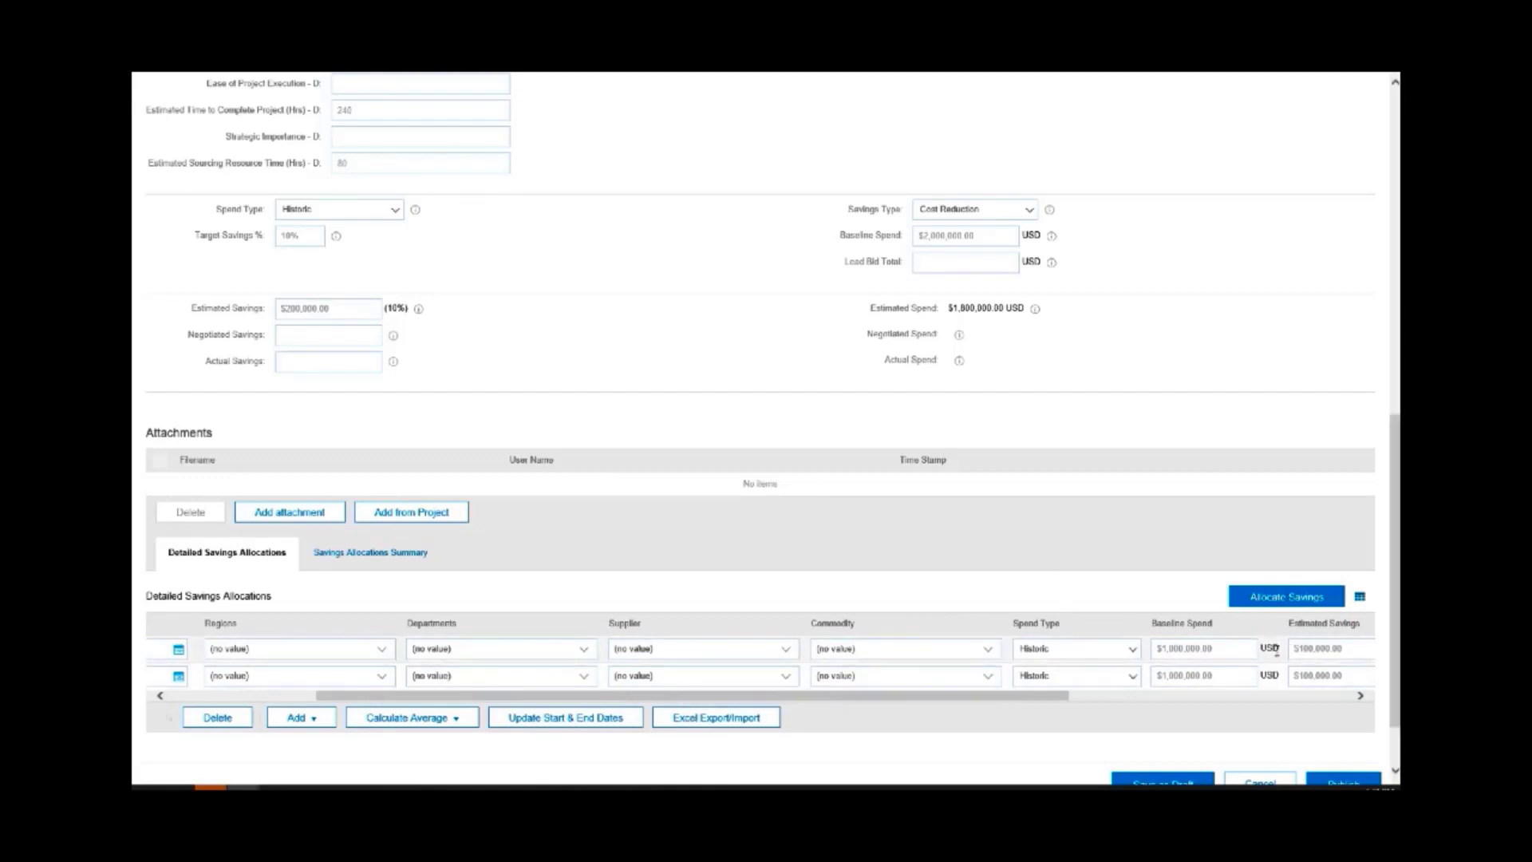
{"action": "left_click", "coordinate": [584, 649]}
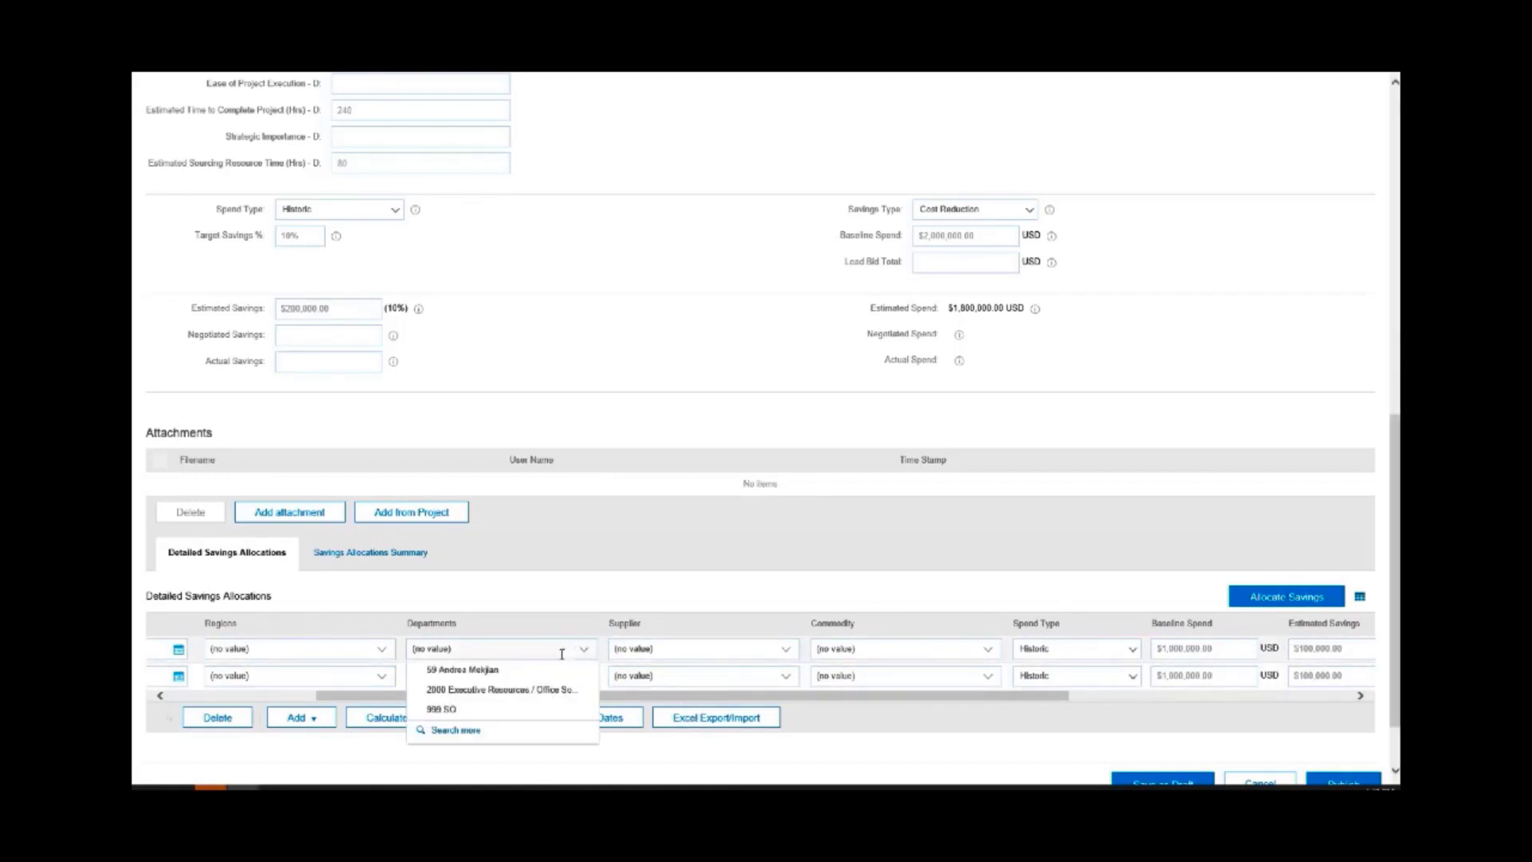
{"action": "left_click", "coordinate": [496, 693]}
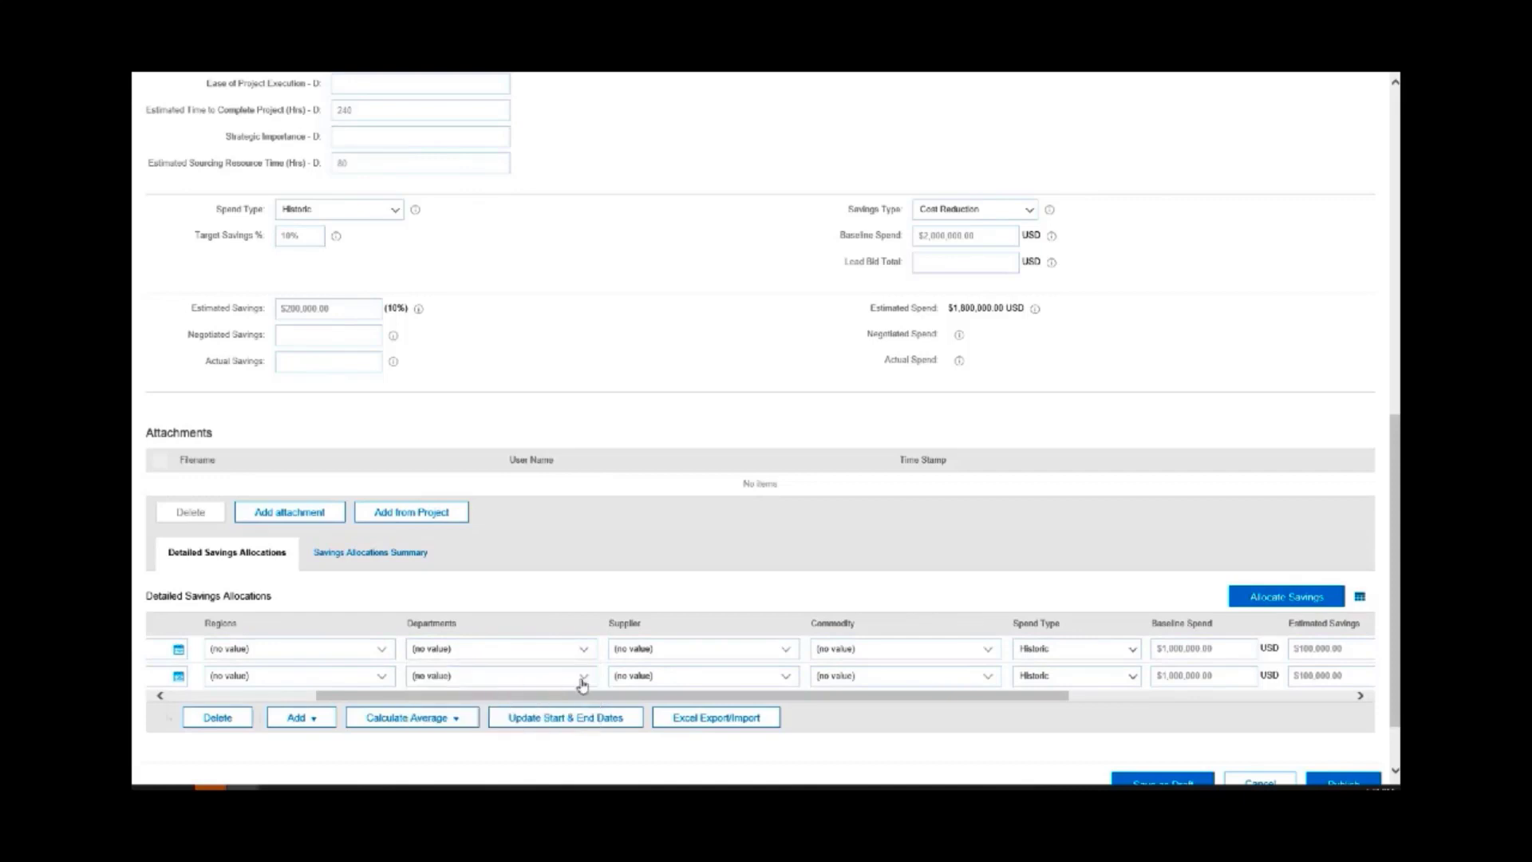
{"action": "left_click", "coordinate": [586, 678]}
{"action": "left_click", "coordinate": [522, 738]}
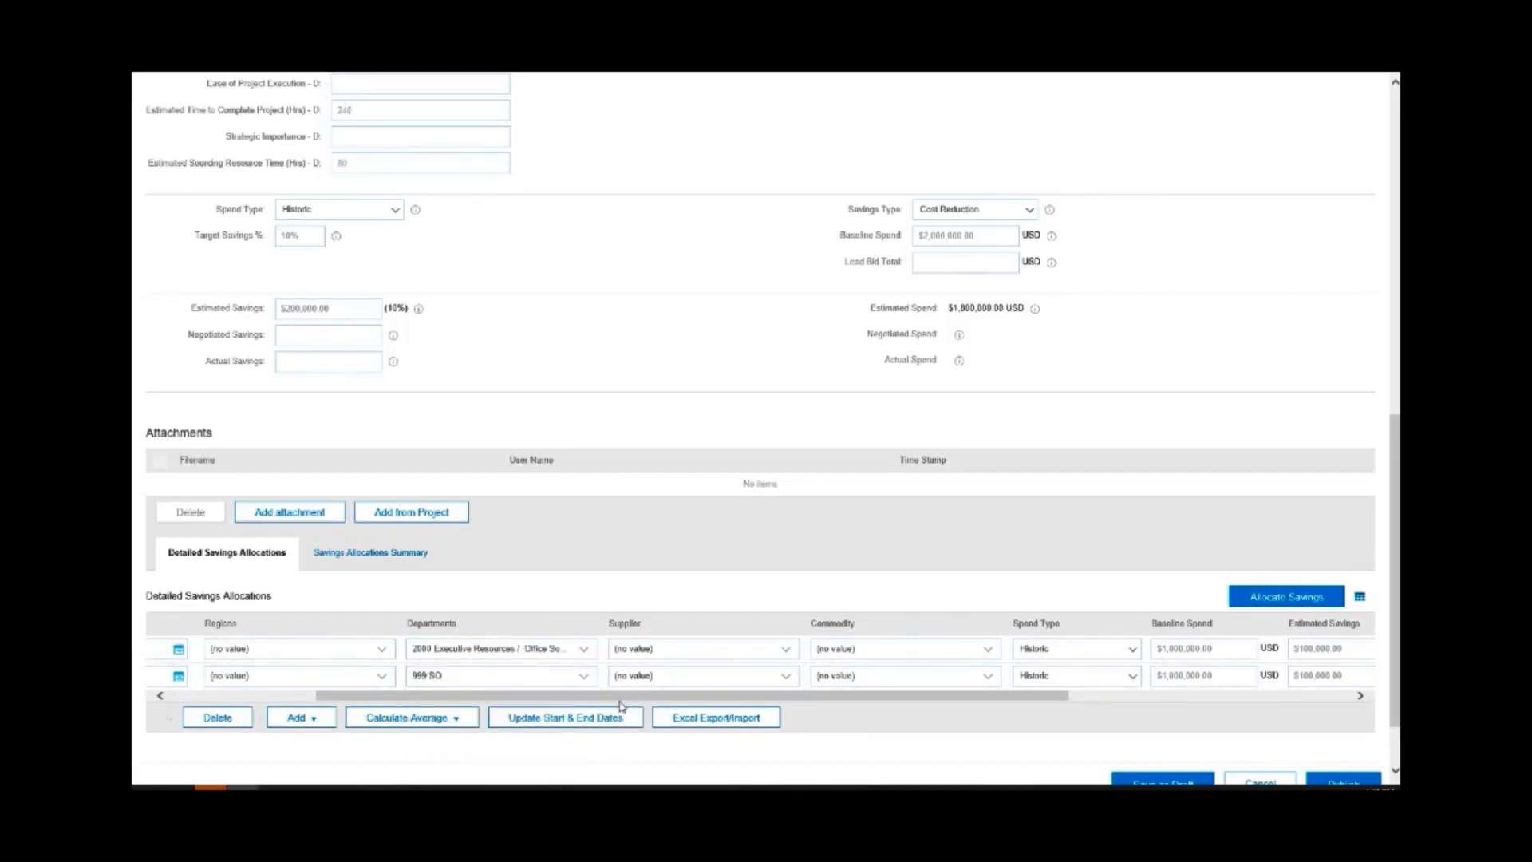
Step: Set the estimated savings to 50000 for both the 2000 Executive Resources and 999 SO allocations
{"action": "left_click_drag", "start_coordinate": [623, 696], "coordinate": [745, 695]}
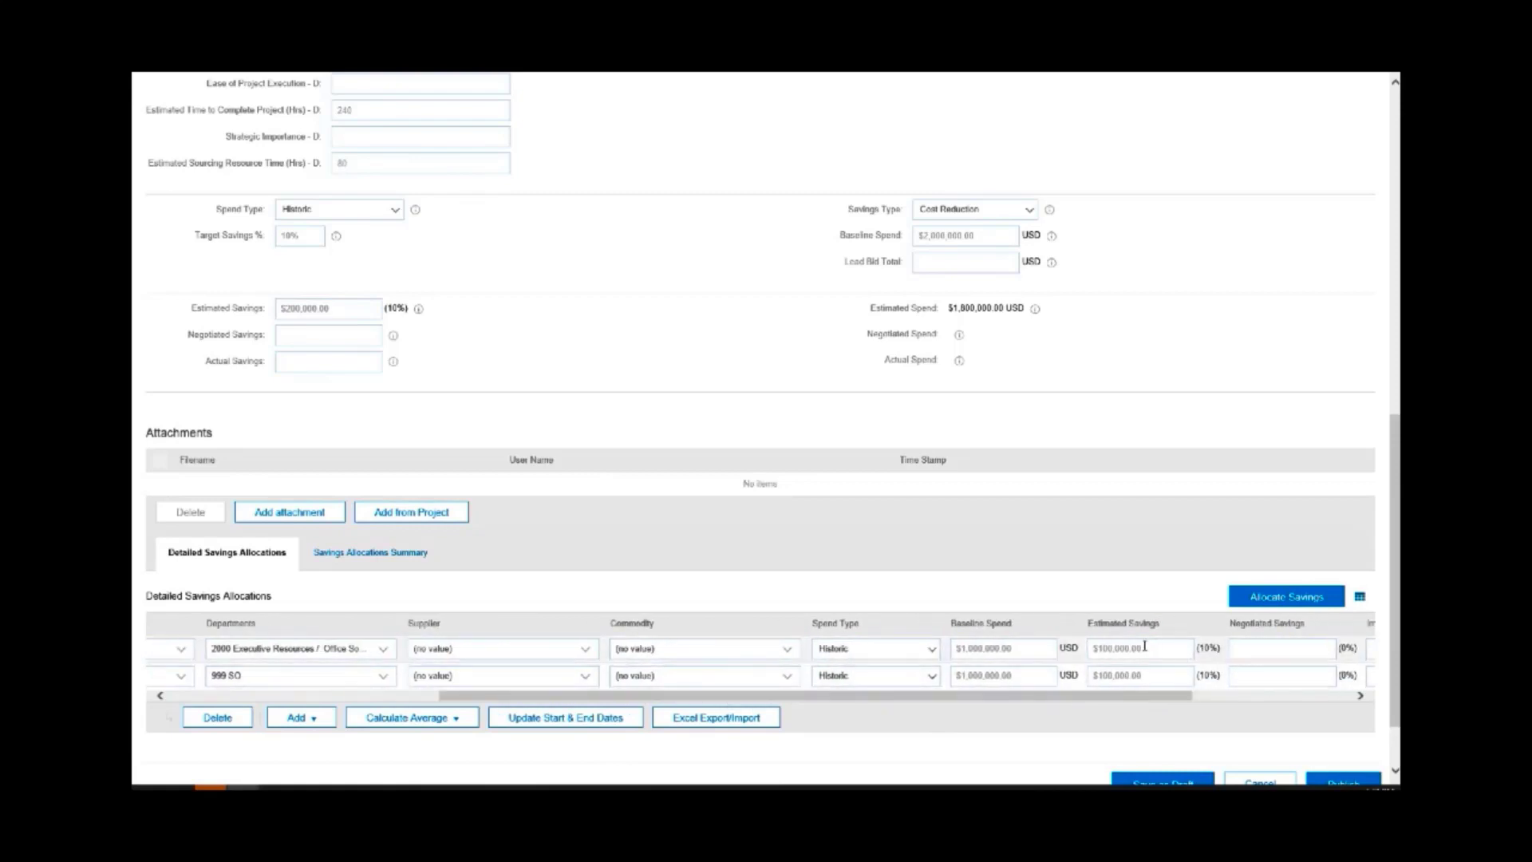
{"action": "left_click_drag", "start_coordinate": [1148, 648], "coordinate": [1075, 651]}
{"action": "type", "text": "50000"}
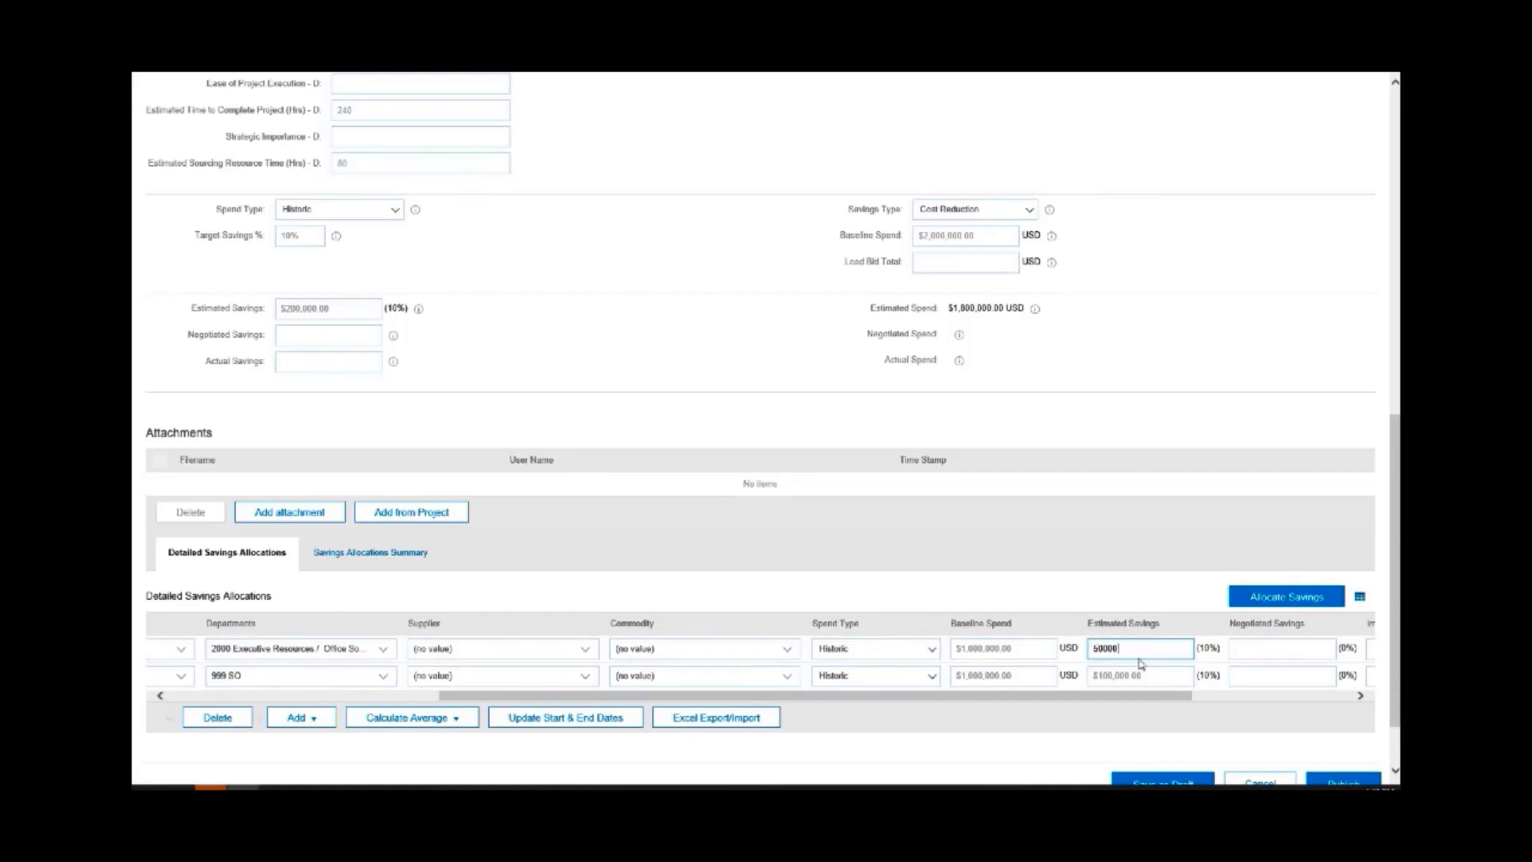
{"action": "left_click_drag", "start_coordinate": [1142, 656], "coordinate": [1041, 658]}
{"action": "key", "text": "ctrl+c"}
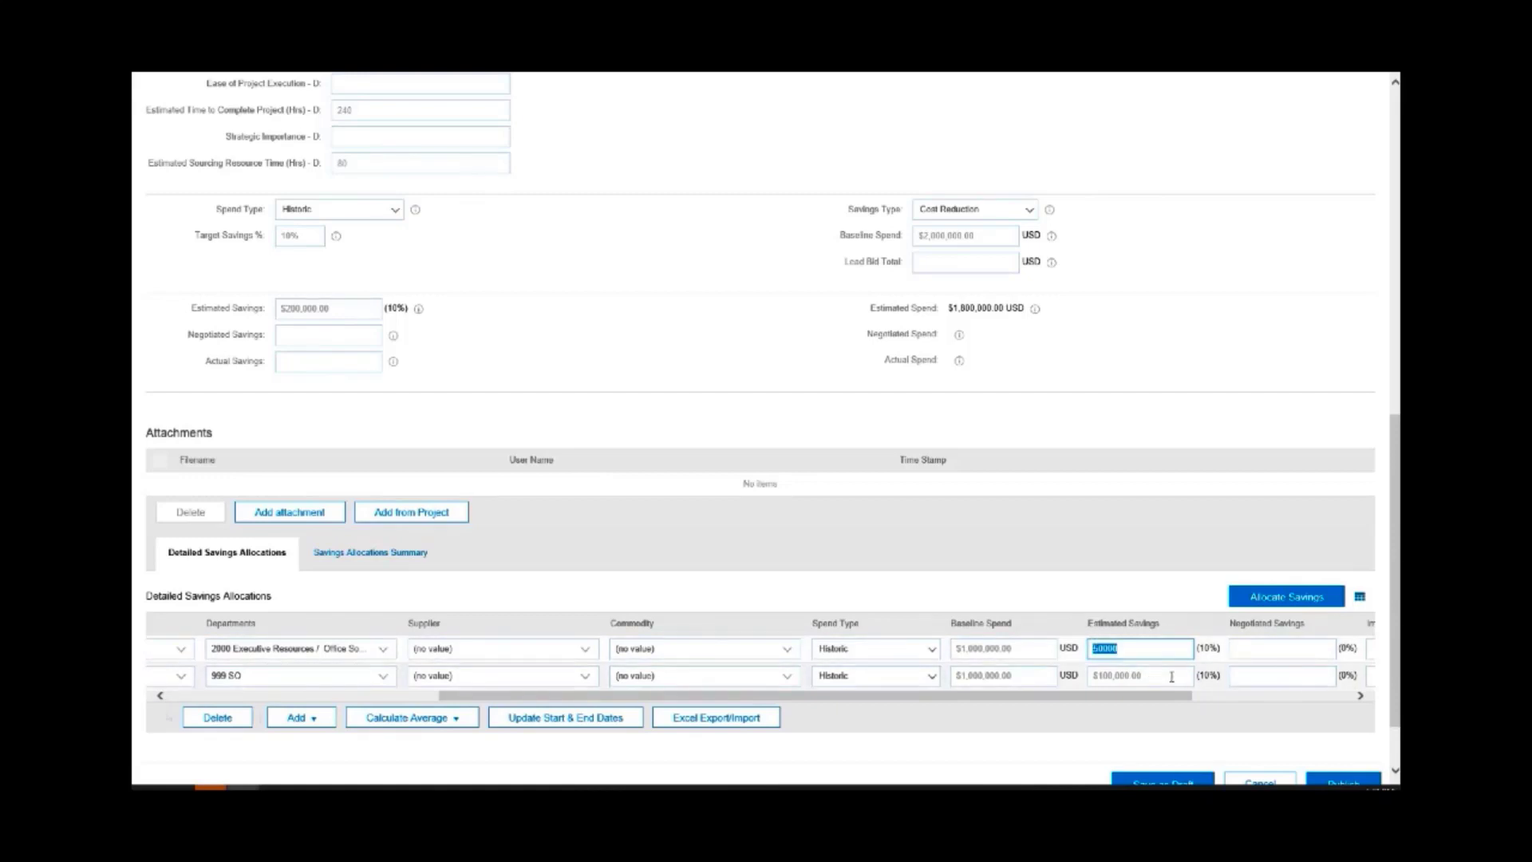
{"action": "left_click_drag", "start_coordinate": [1189, 675], "coordinate": [1042, 676]}
{"action": "key", "text": "ctrl+v"}
{"action": "scroll", "coordinate": [1046, 638], "scroll_direction": "down", "scroll_amount": 1}
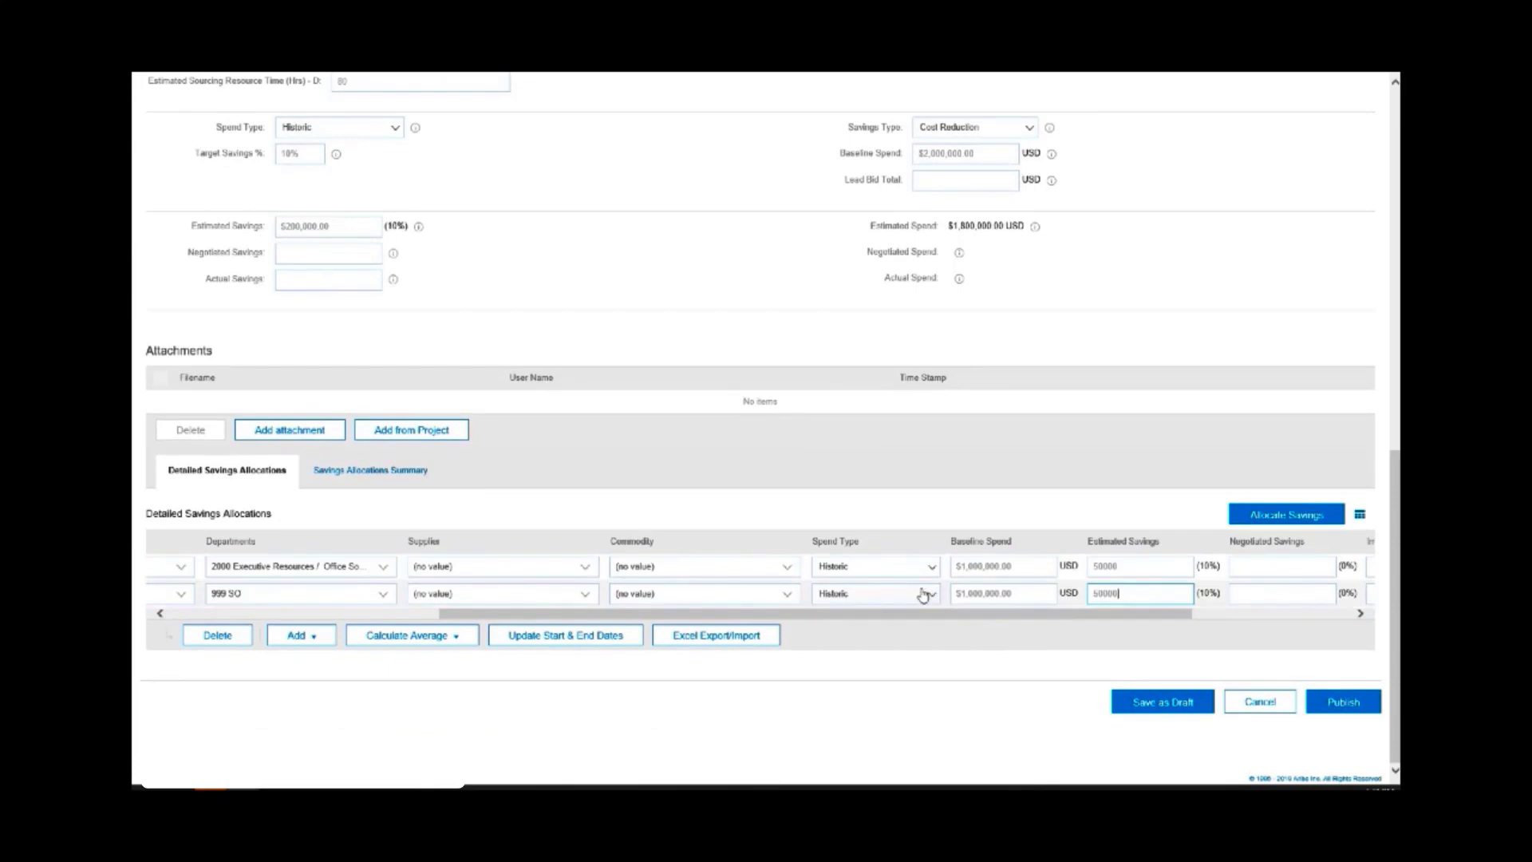
Step: Finish the savings form and confirm saving it as a draft
{"action": "scroll", "coordinate": [924, 592], "scroll_direction": "up", "scroll_amount": 6}
{"action": "scroll", "coordinate": [923, 591], "scroll_direction": "down", "scroll_amount": 6}
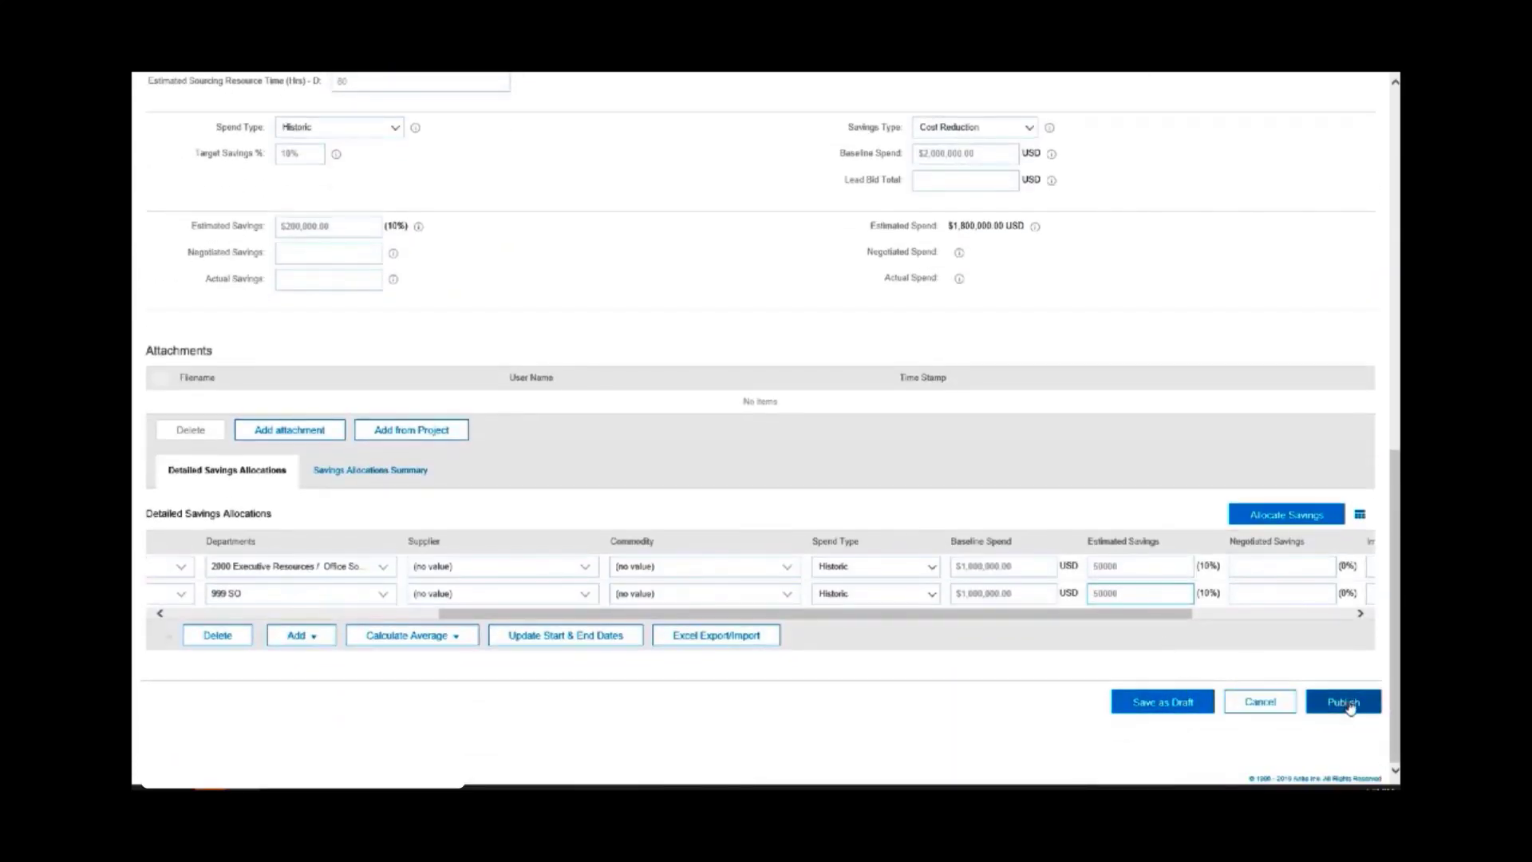
{"action": "left_click", "coordinate": [1345, 704]}
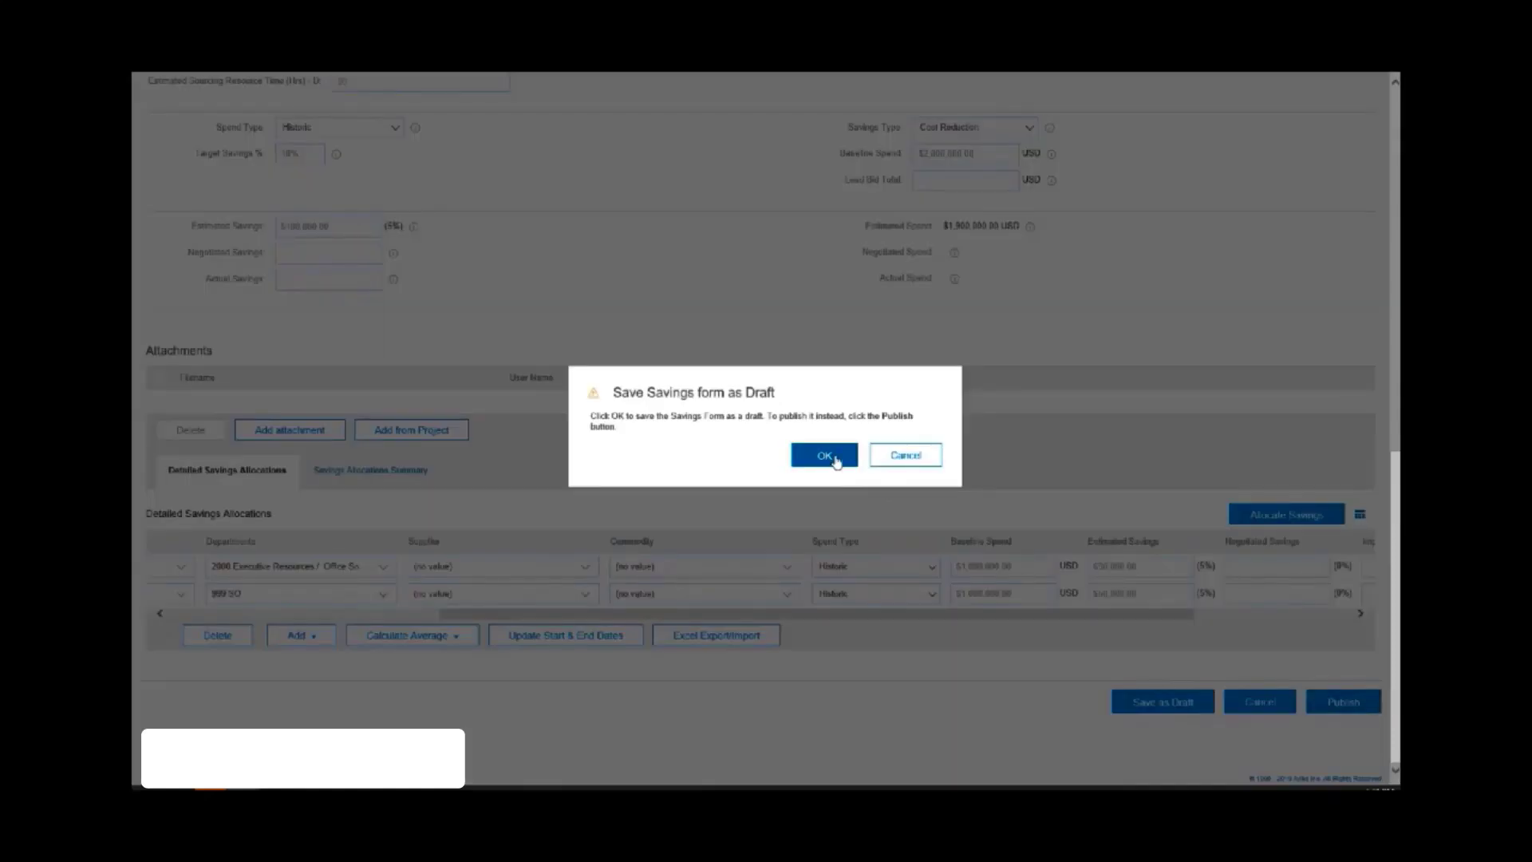
{"action": "left_click", "coordinate": [826, 455]}
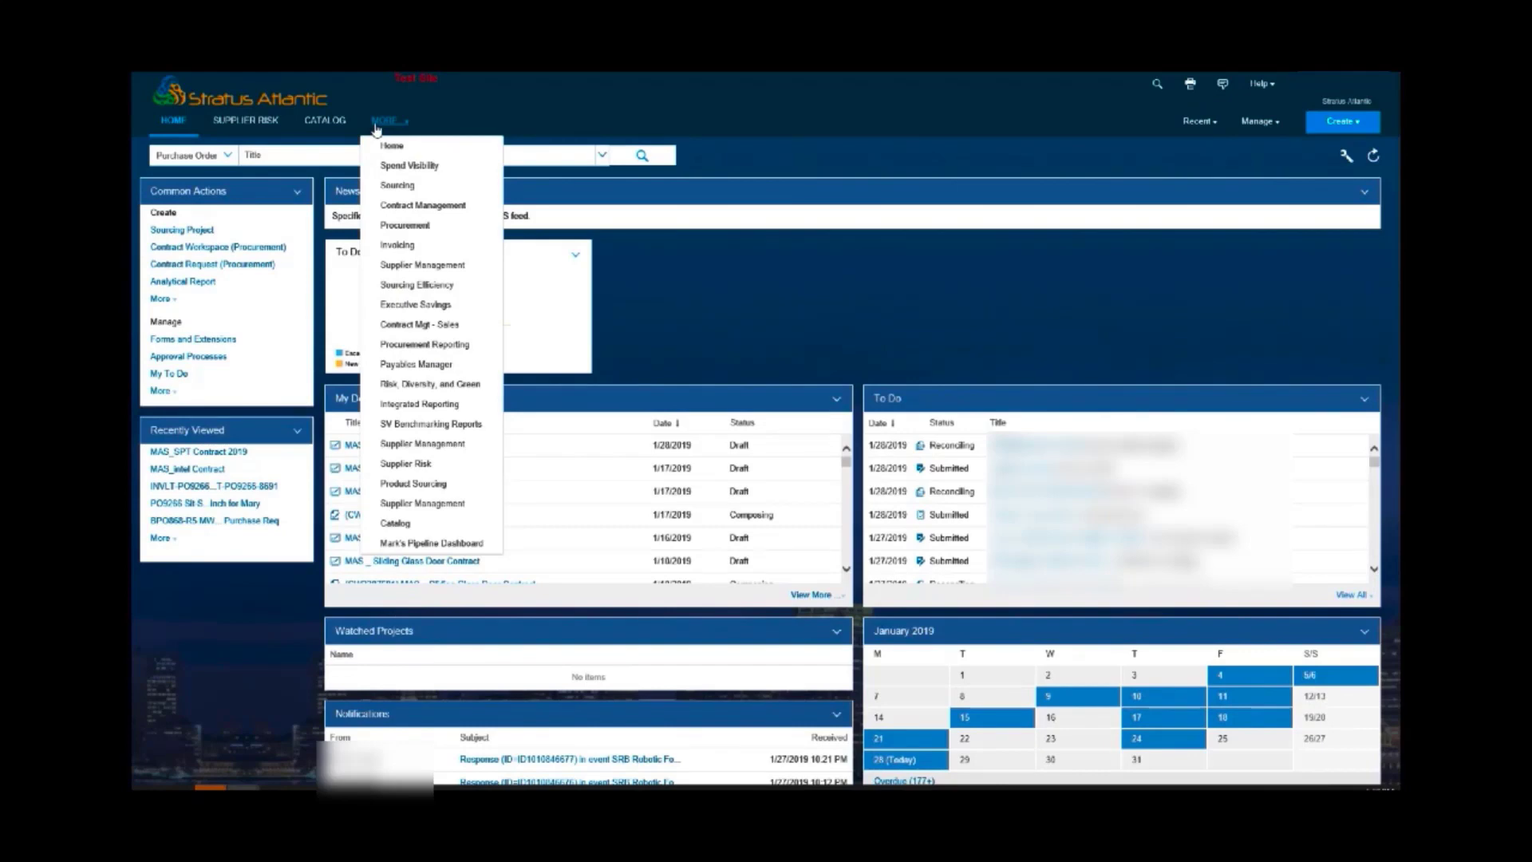
Step: Open the custom pipeline dashboard and review pipeline by individual, savings share, baseline-to-savings ratio, and actual versus estimated savings by owner
{"action": "left_click", "coordinate": [417, 543]}
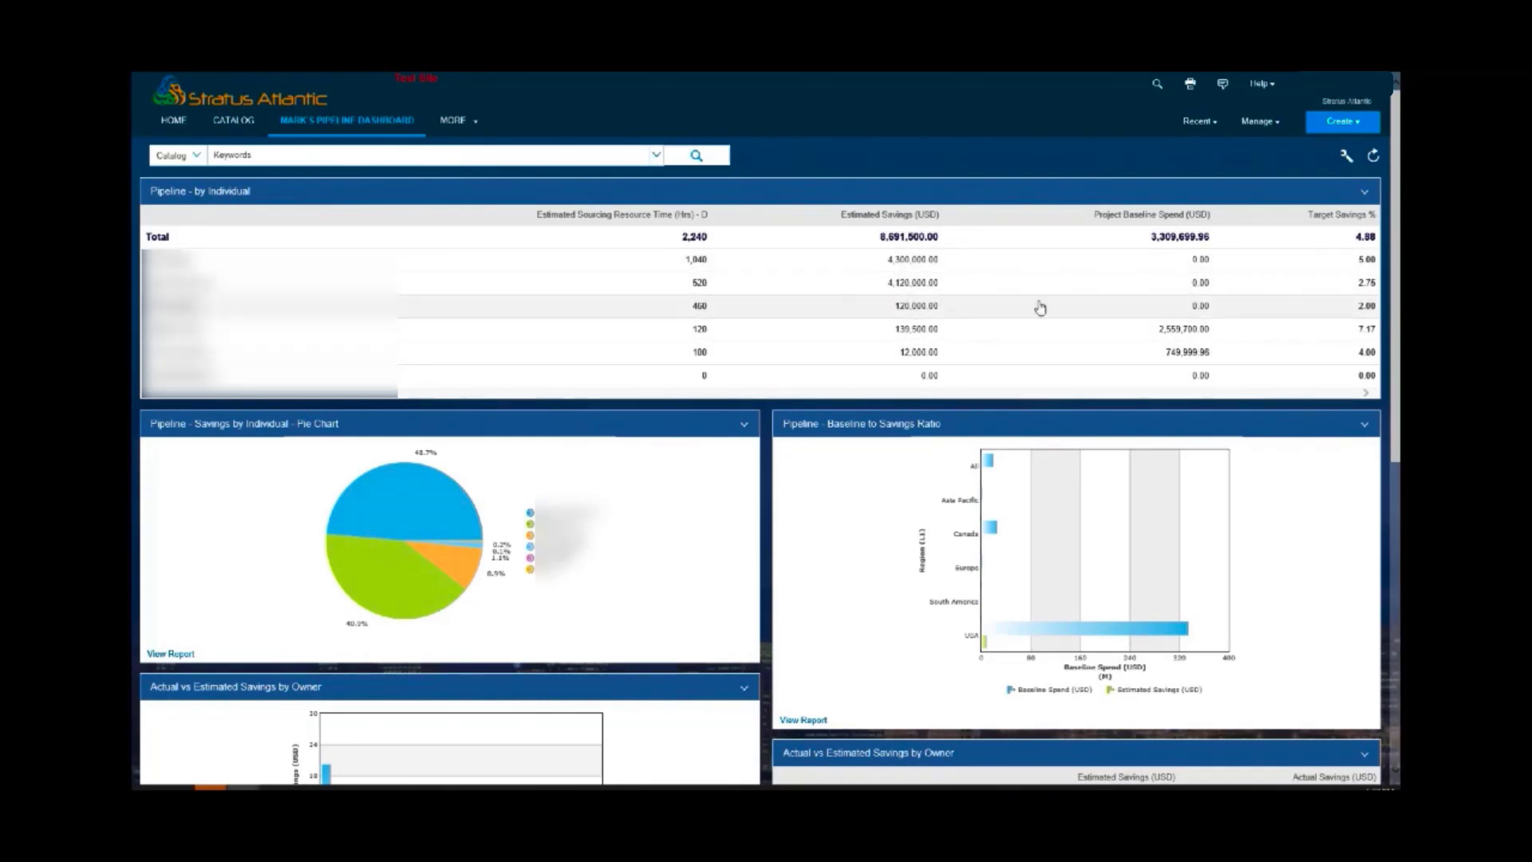
{"action": "mouse_move", "coordinate": [376, 546]}
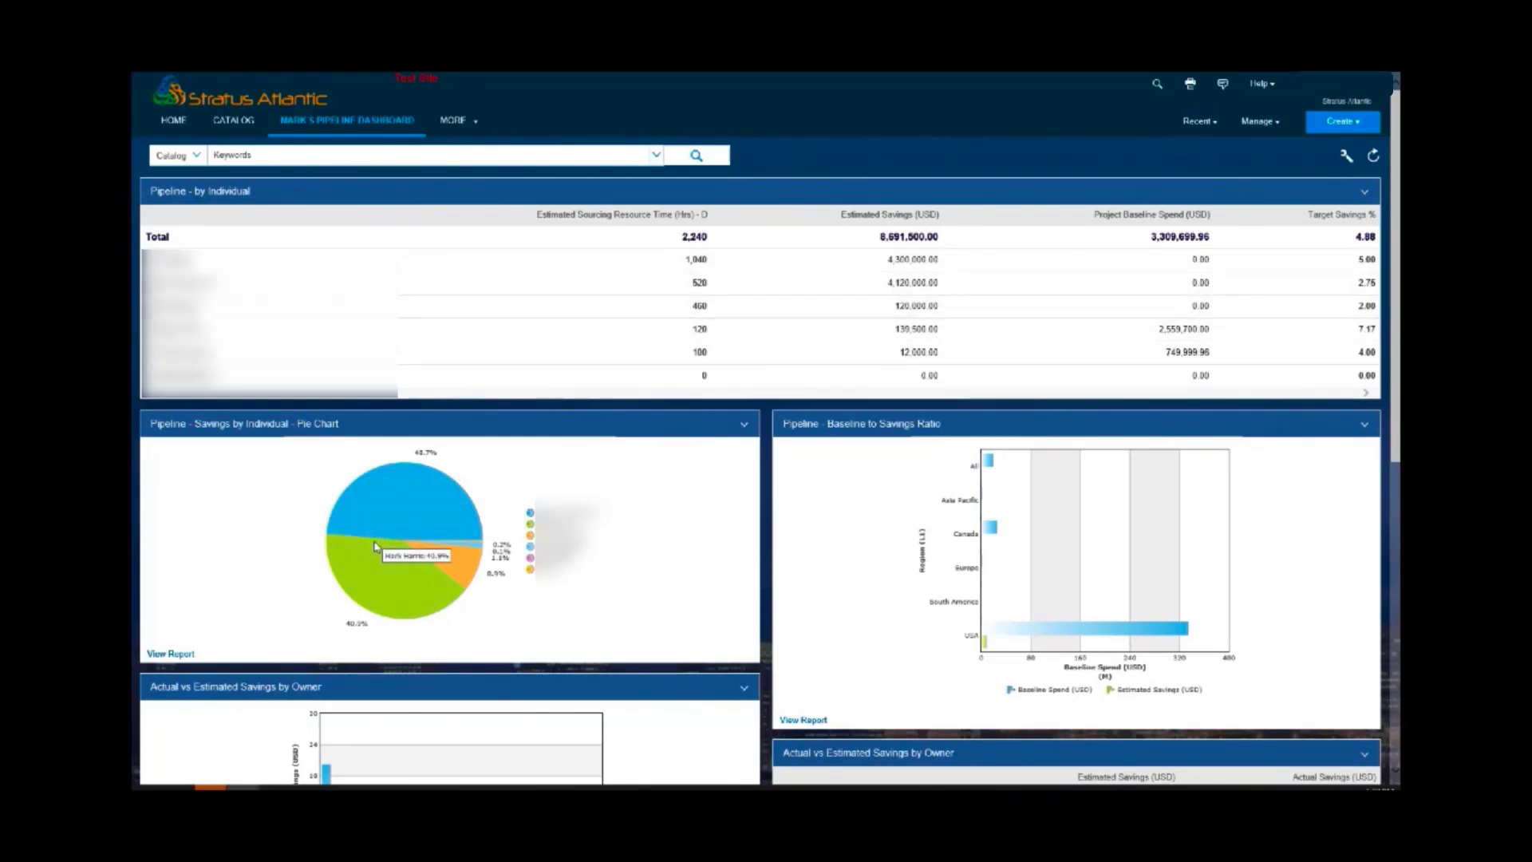
{"action": "scroll", "coordinate": [376, 545], "scroll_direction": "down", "scroll_amount": 1}
{"action": "scroll", "coordinate": [375, 547], "scroll_direction": "down", "scroll_amount": 2}
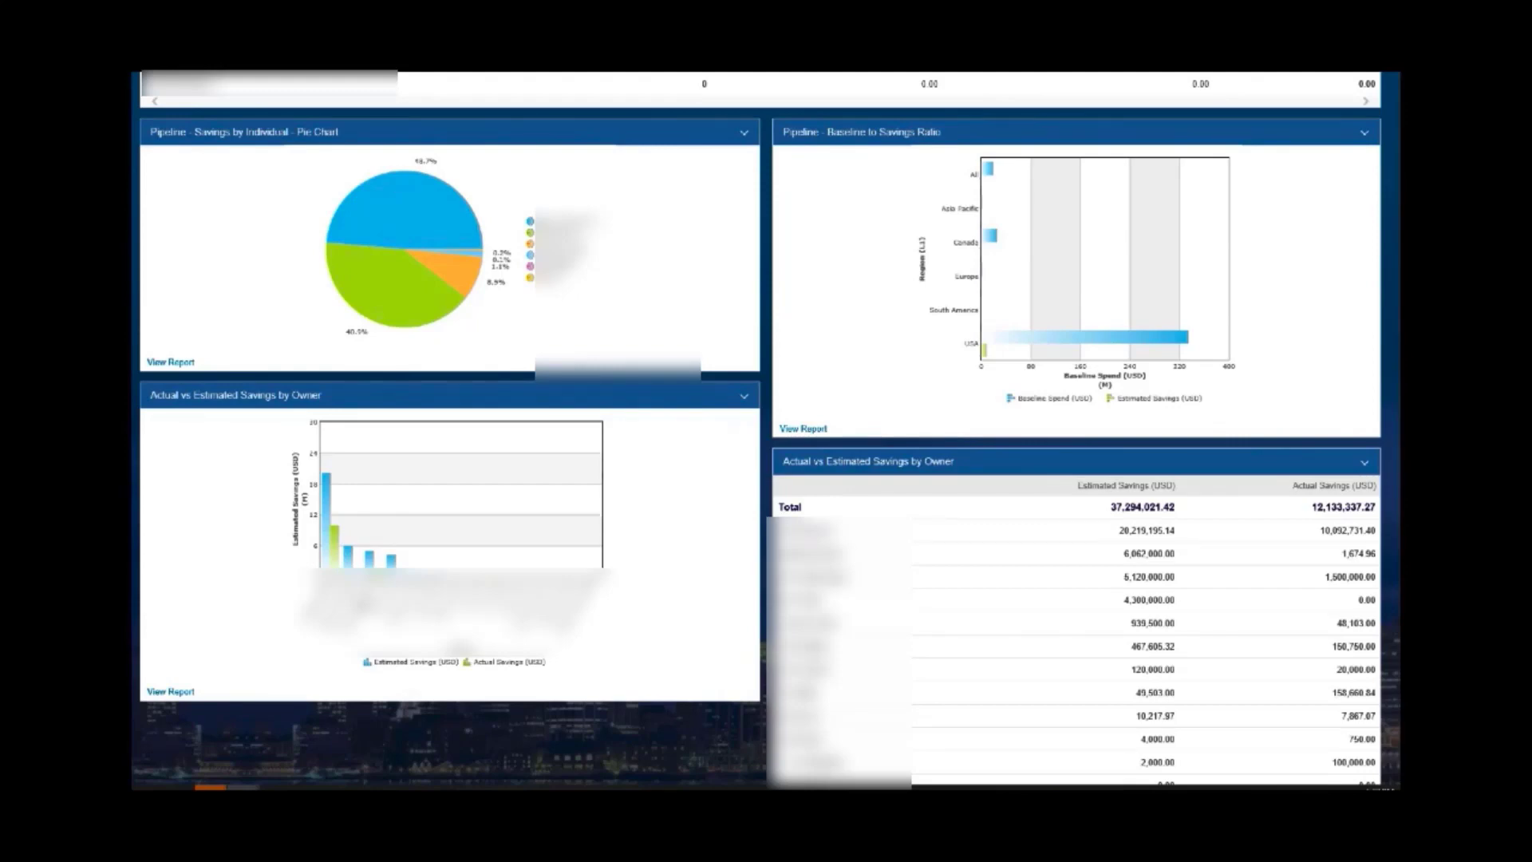
{"action": "scroll", "coordinate": [992, 602], "scroll_direction": "down", "scroll_amount": 2}
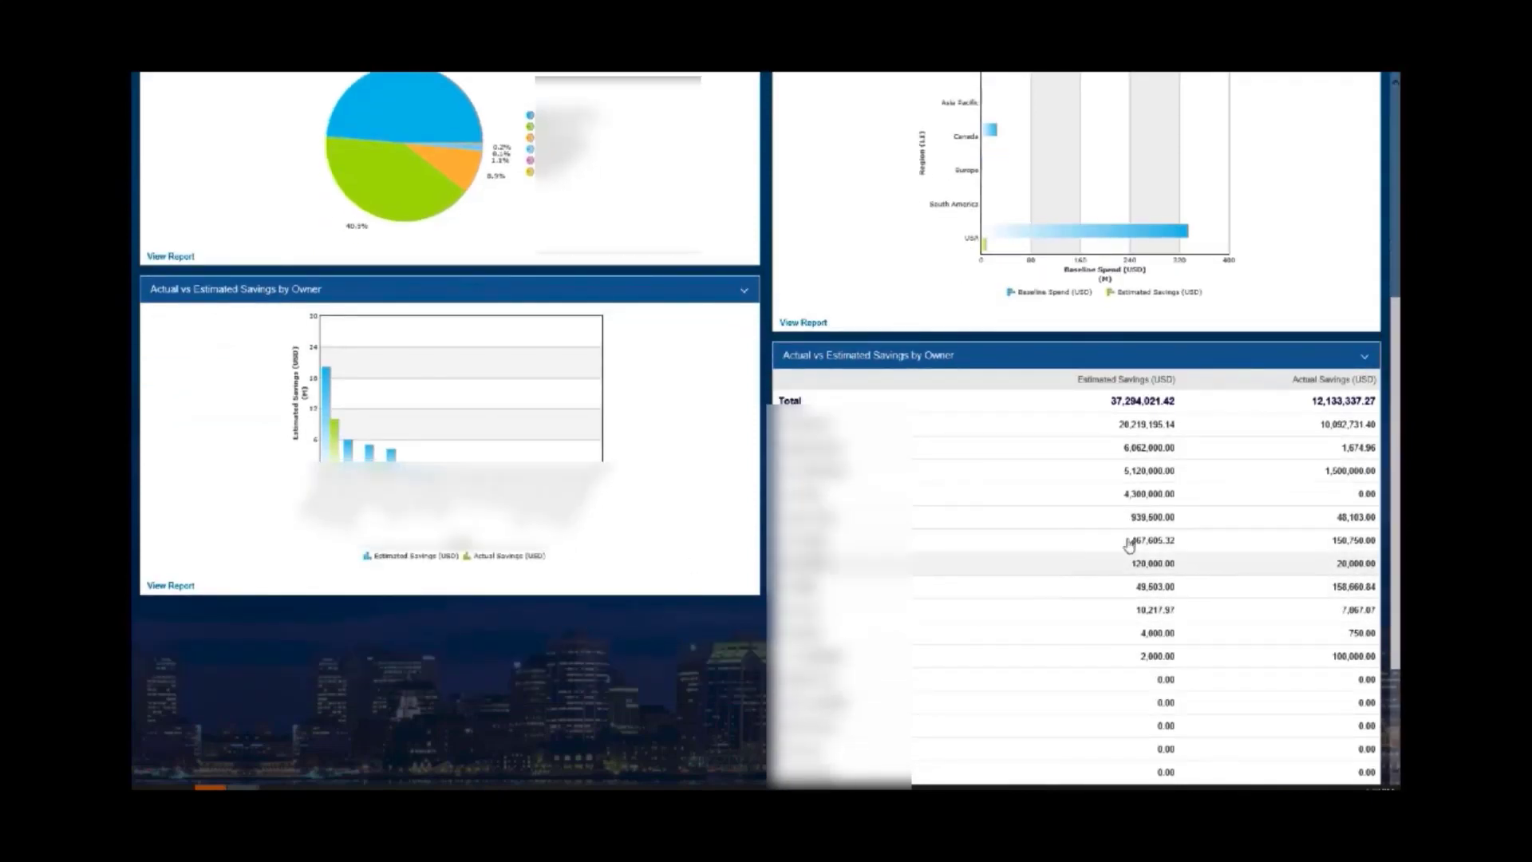
{"action": "scroll", "coordinate": [1134, 519], "scroll_direction": "down", "scroll_amount": 1}
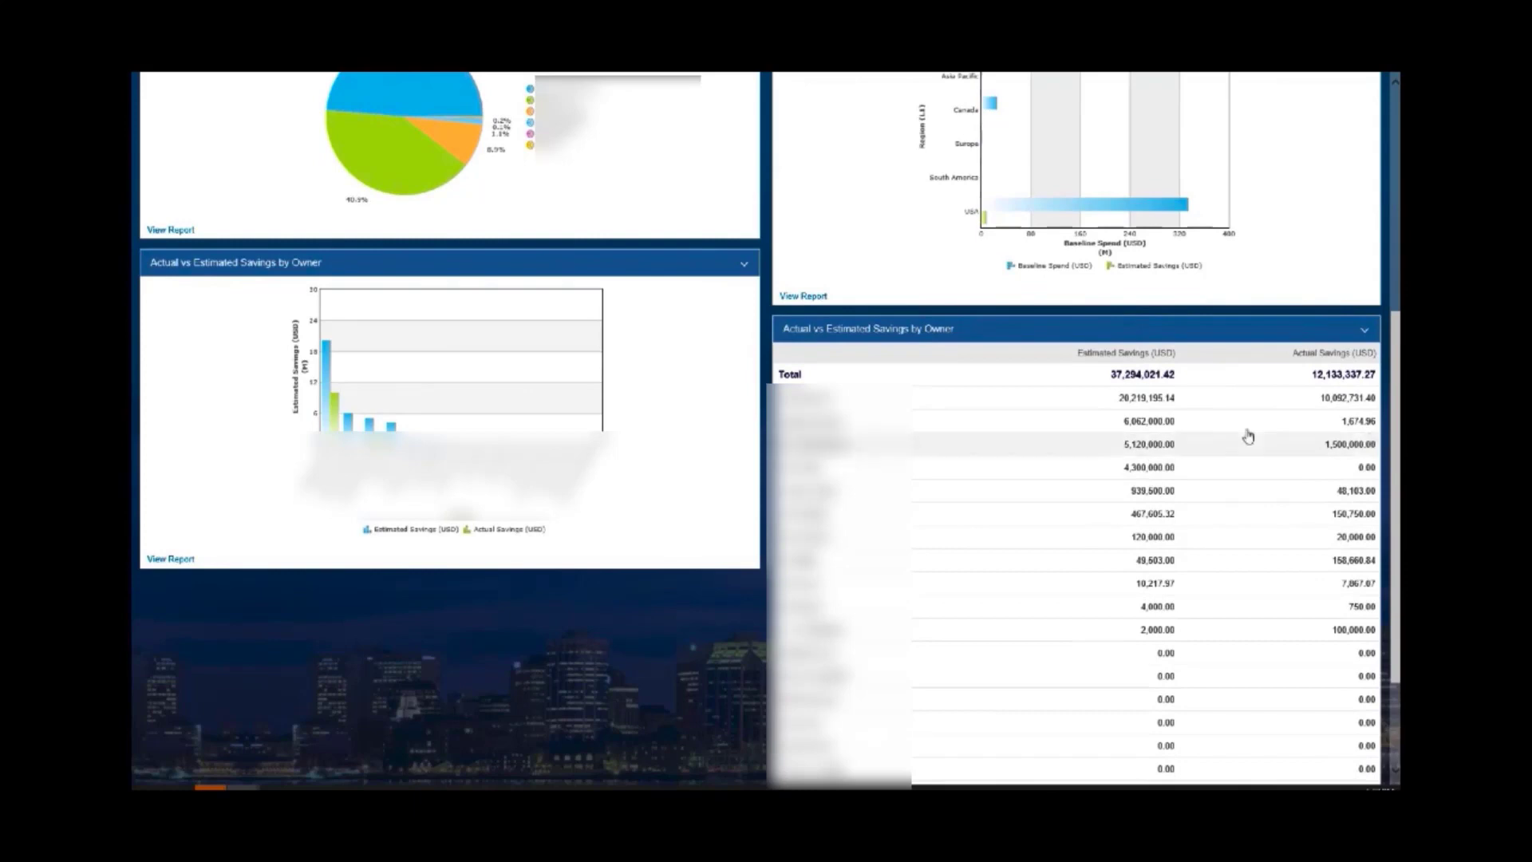
{"action": "scroll", "coordinate": [442, 469], "scroll_direction": "up", "scroll_amount": 8}
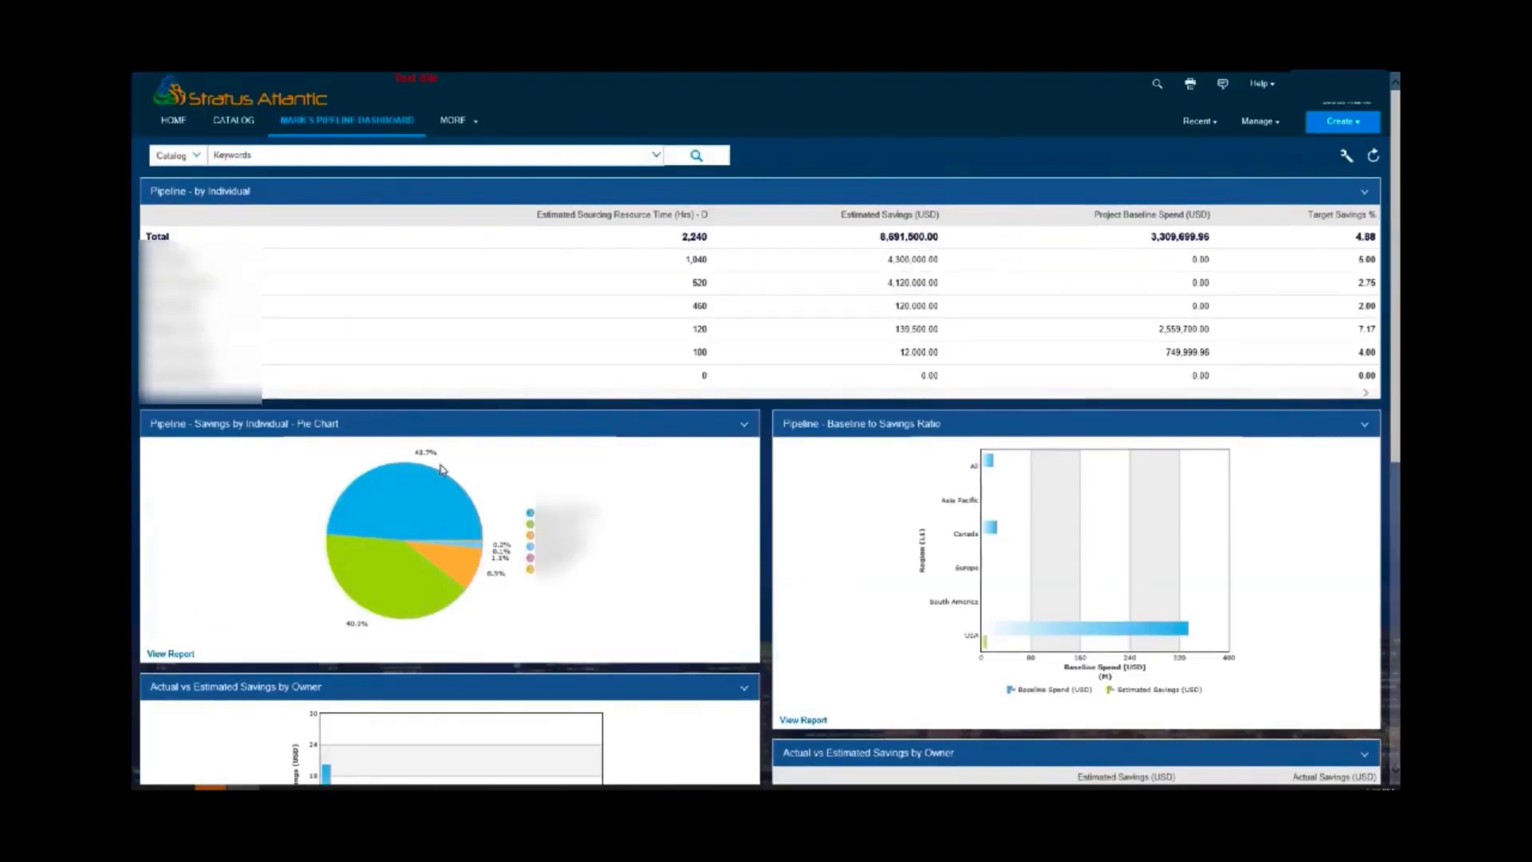